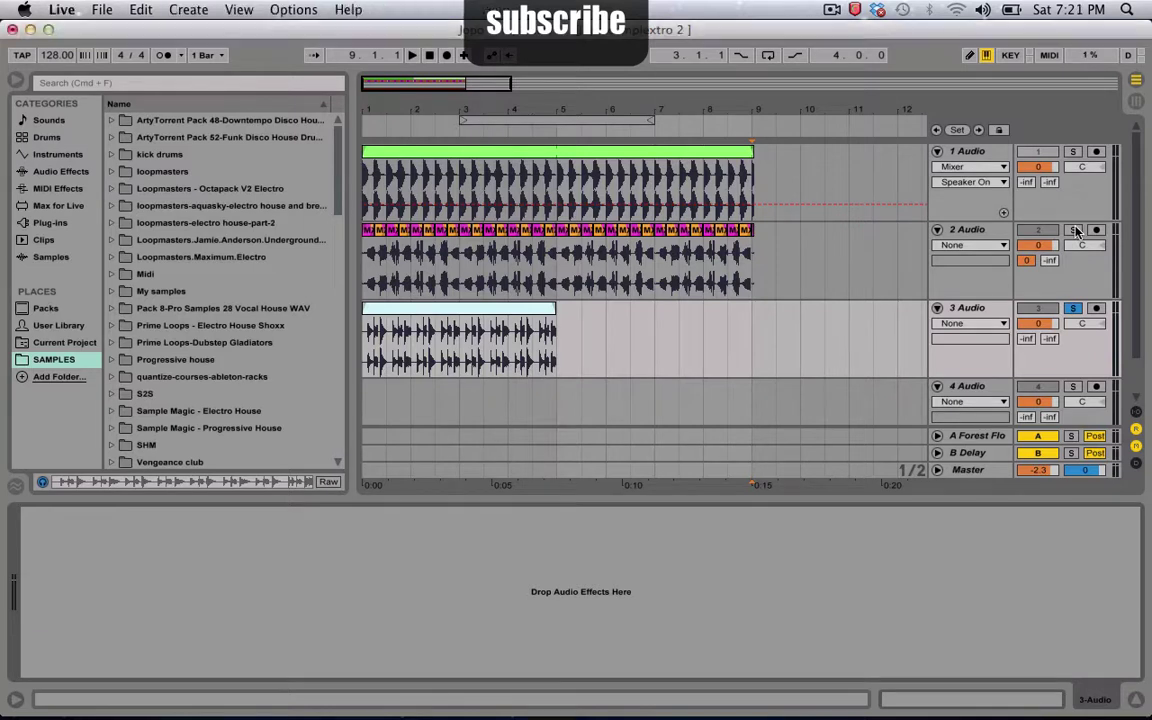
# Unsolo the drum loop on track 3 and move the loop brace start back to bar 1
pyautogui.press('space')
pyautogui.click(1073, 230)
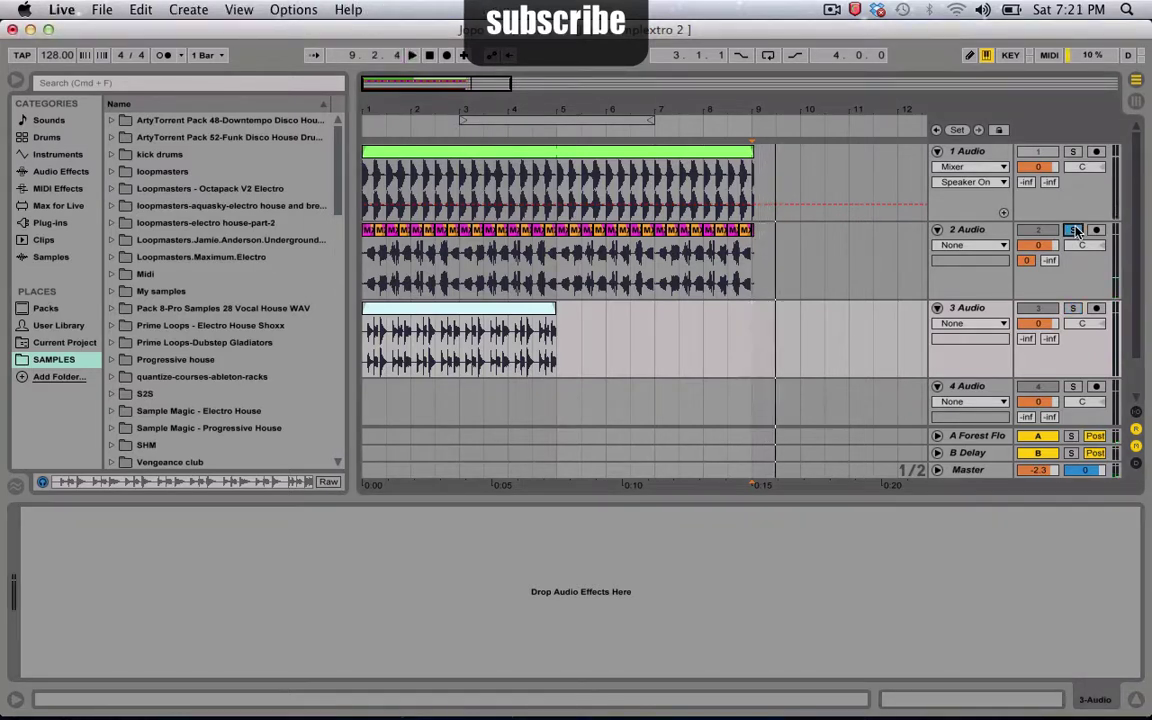
pyautogui.moveTo(460, 118); pyautogui.dragTo(364, 124)
# Audition the arrangement with tracks 1 and 3 muted, leaving tracks 2 and 4 playing
pyautogui.click(1037, 308)
pyautogui.press('space')
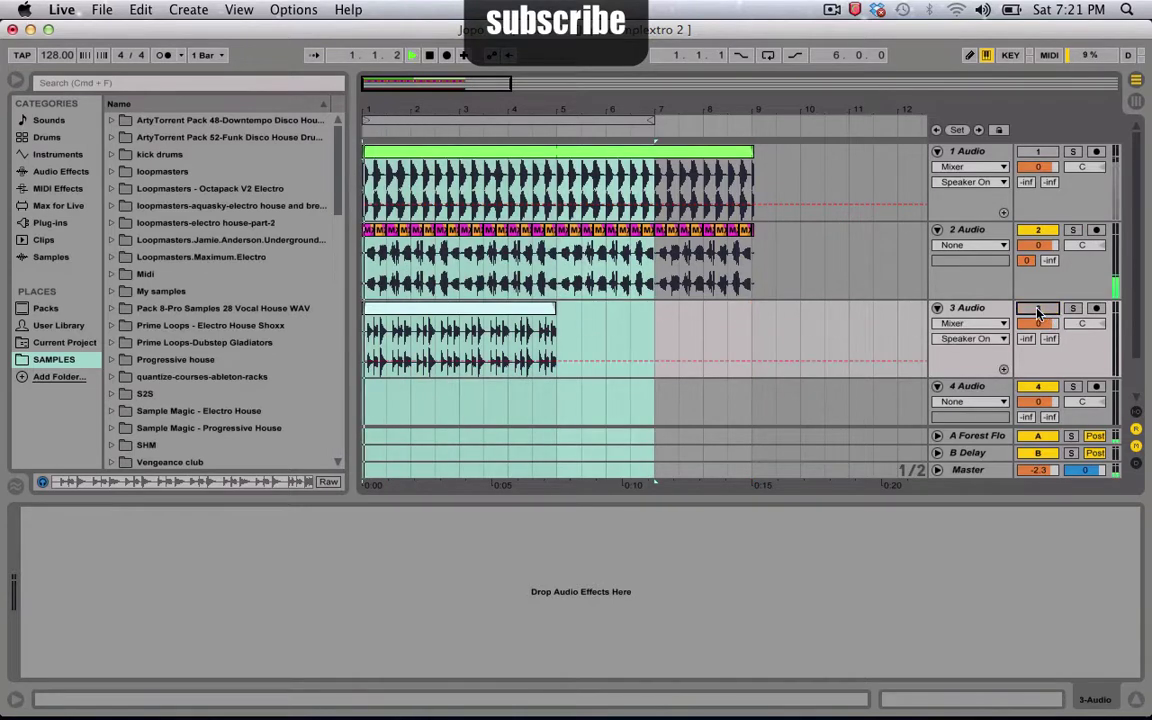
pyautogui.click(1037, 151)
pyautogui.click(1037, 151)
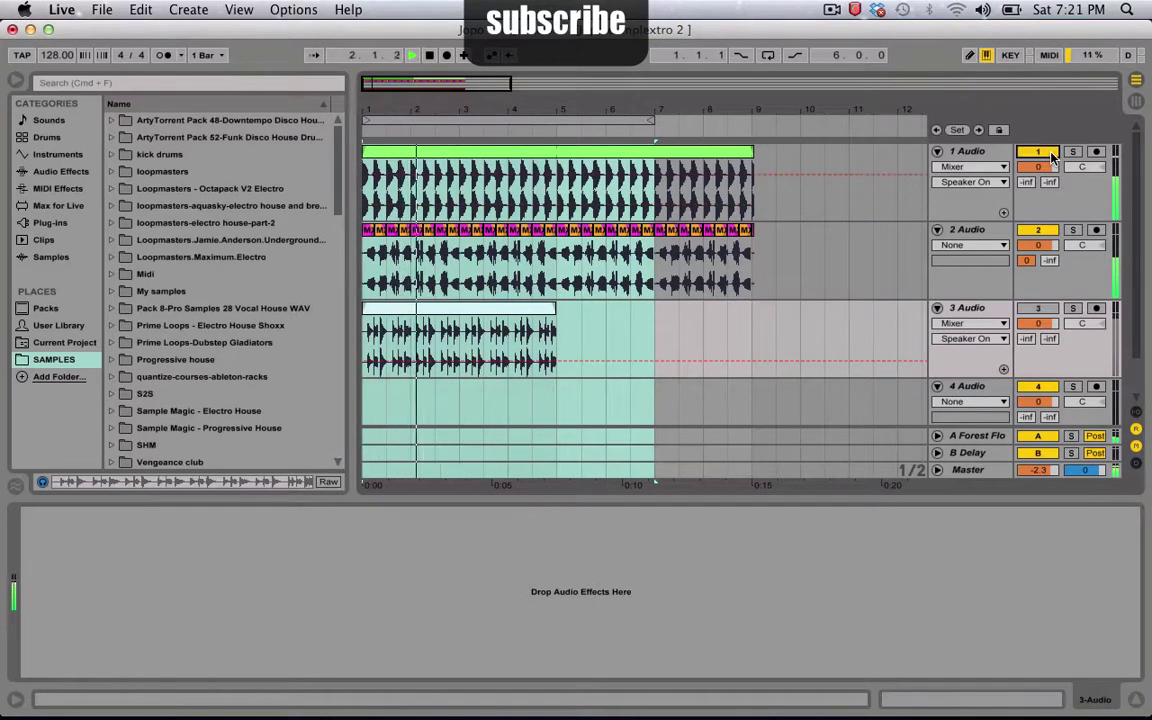
pyautogui.press('XF86AudioRaiseVolume')
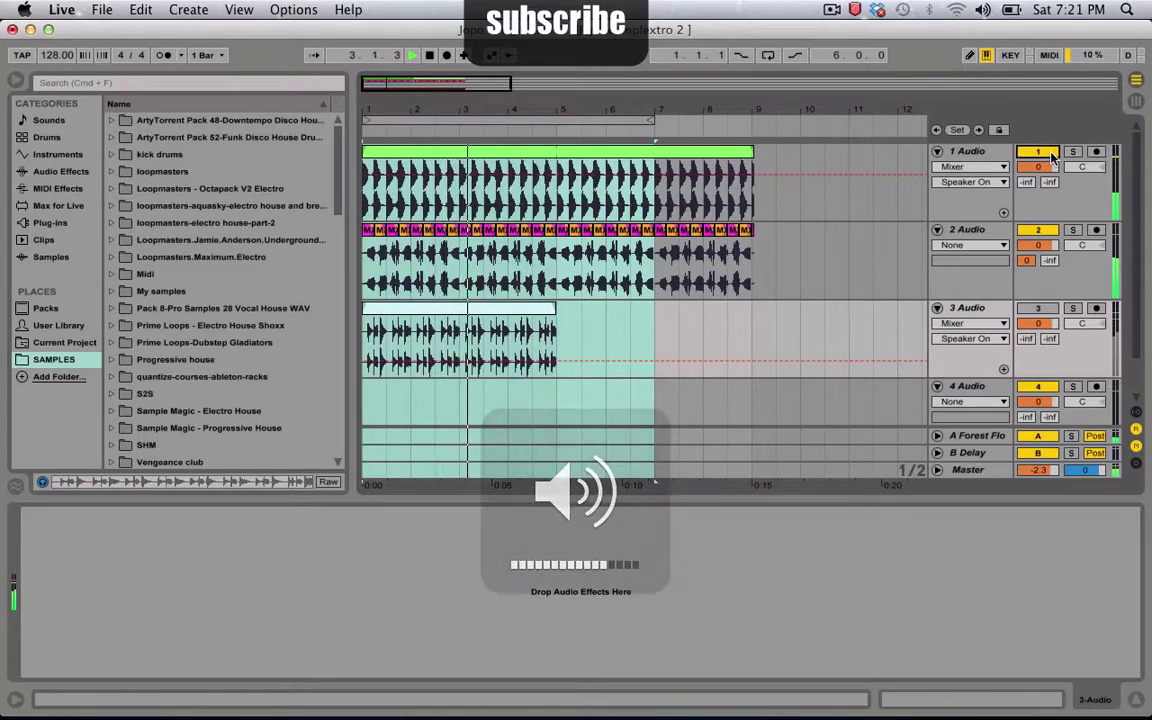
pyautogui.click(1052, 157)
pyautogui.press('space')
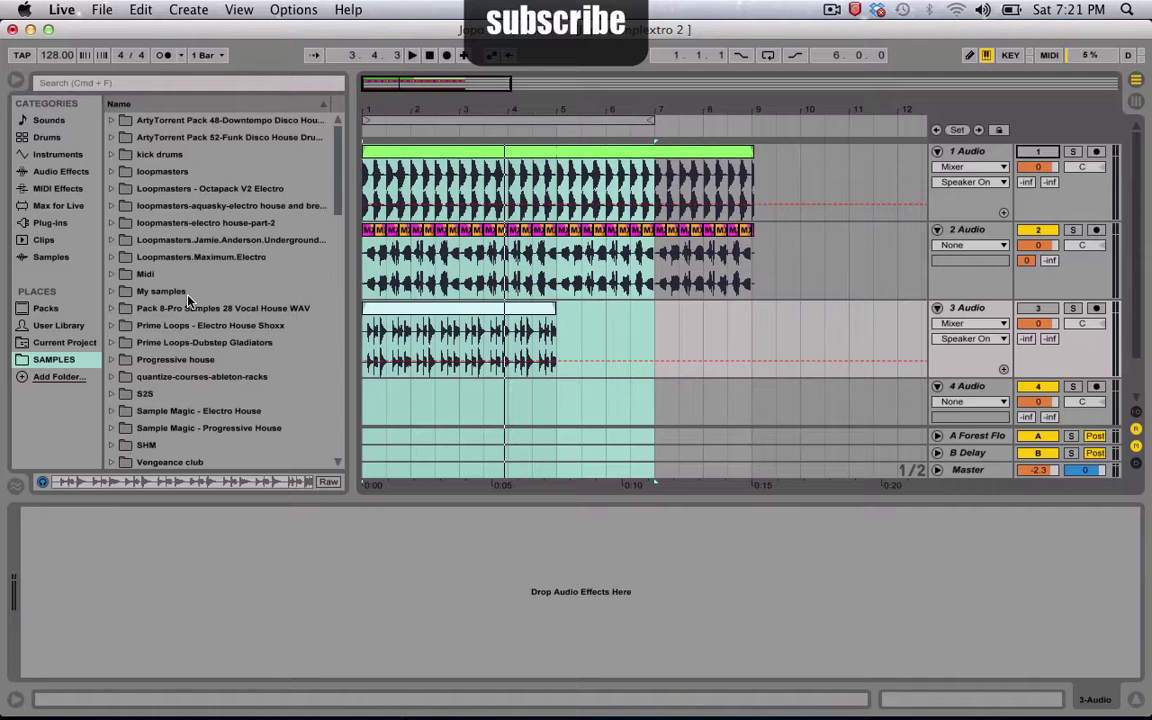
# Open track 3's 3-Audio.aif clip in the detail view to show its waveform
pyautogui.click(429, 310)
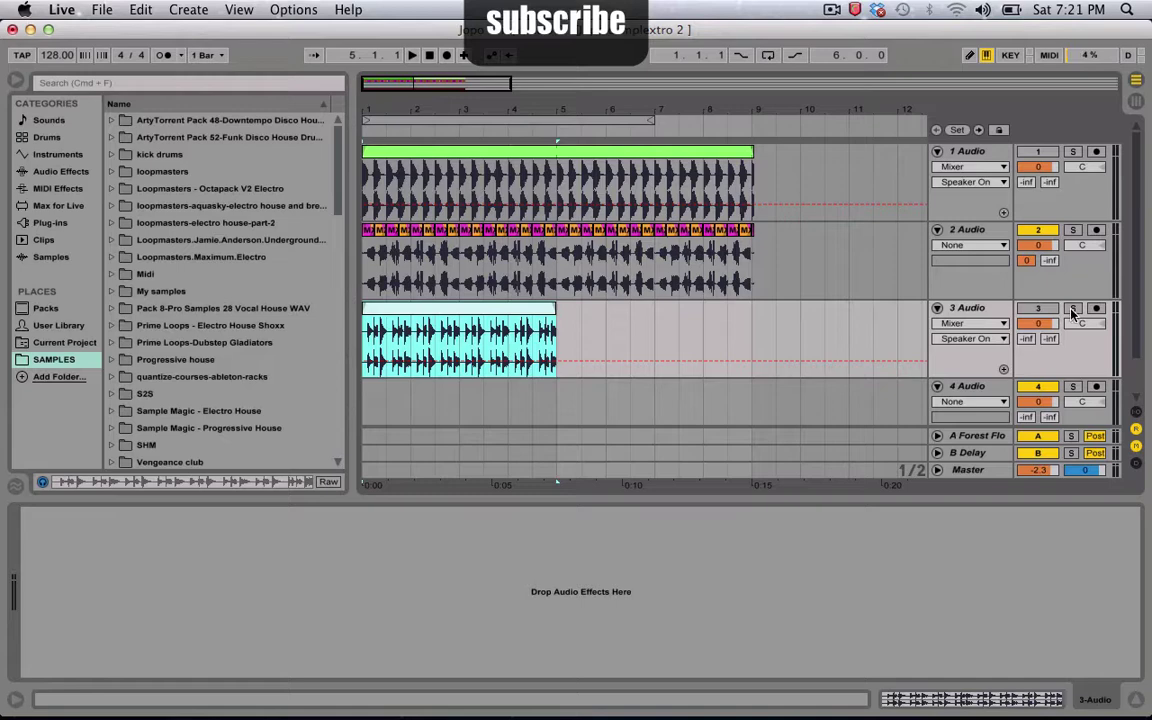
pyautogui.click(1113, 703)
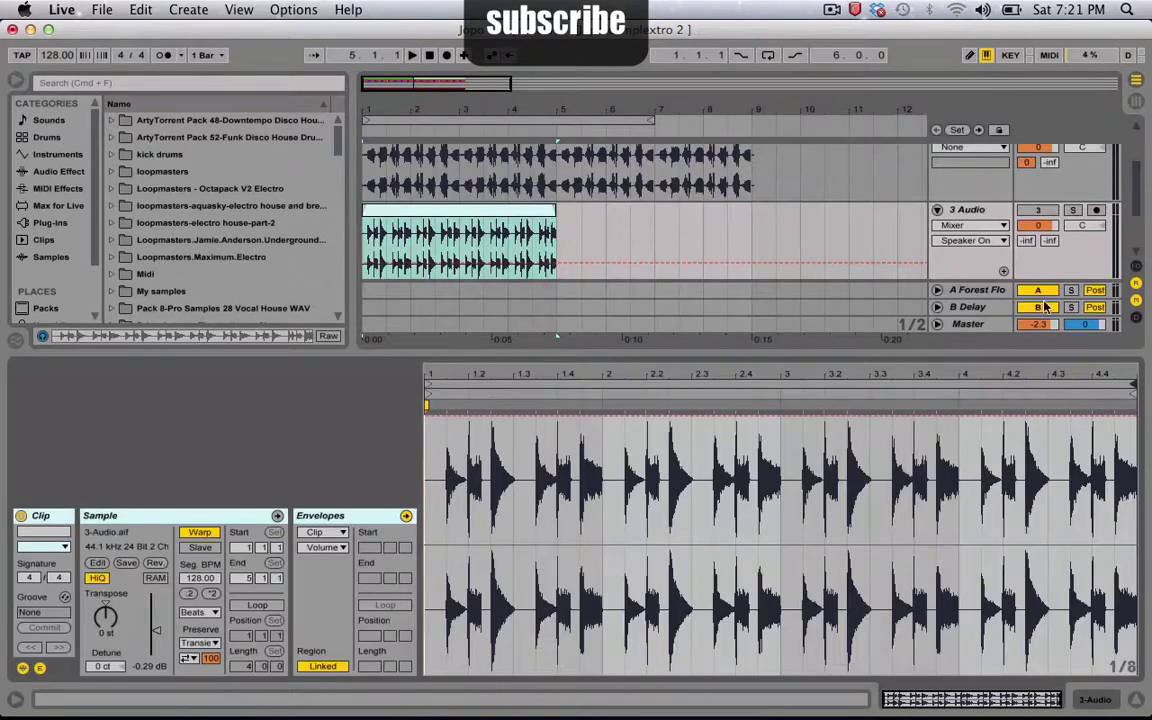
# Solo track 3 and play the drum loop from the beginning
pyautogui.click(1072, 213)
pyautogui.press('space')
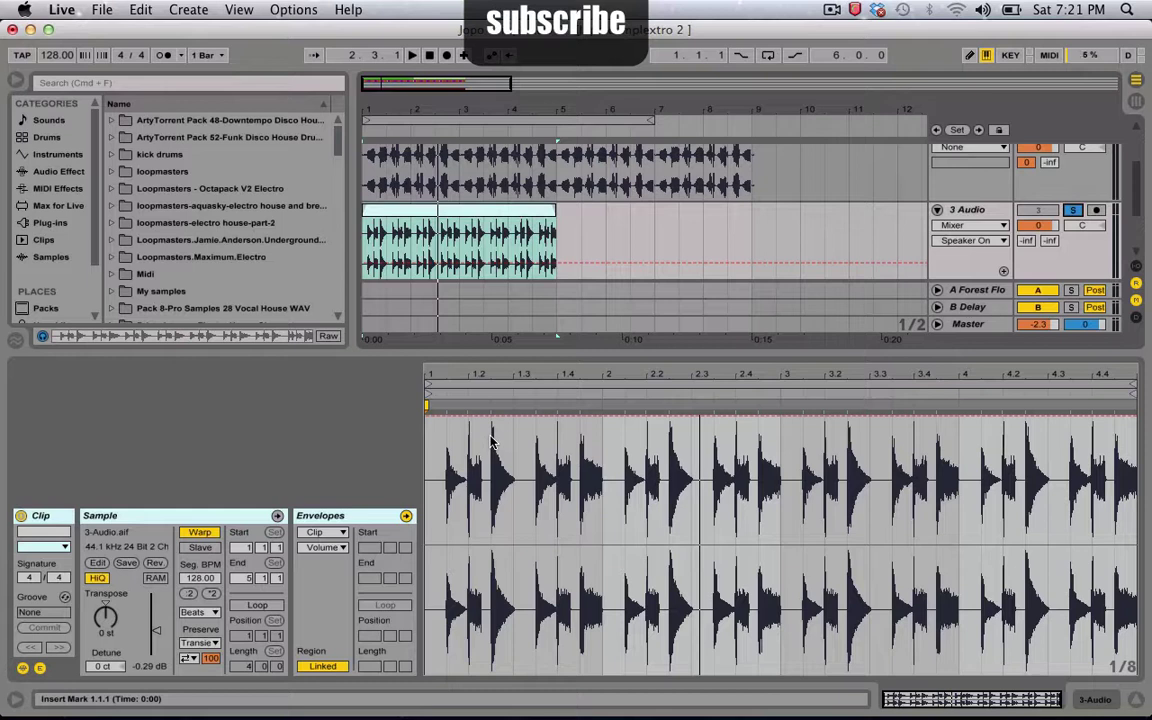
pyautogui.press('space')
pyautogui.press('space')
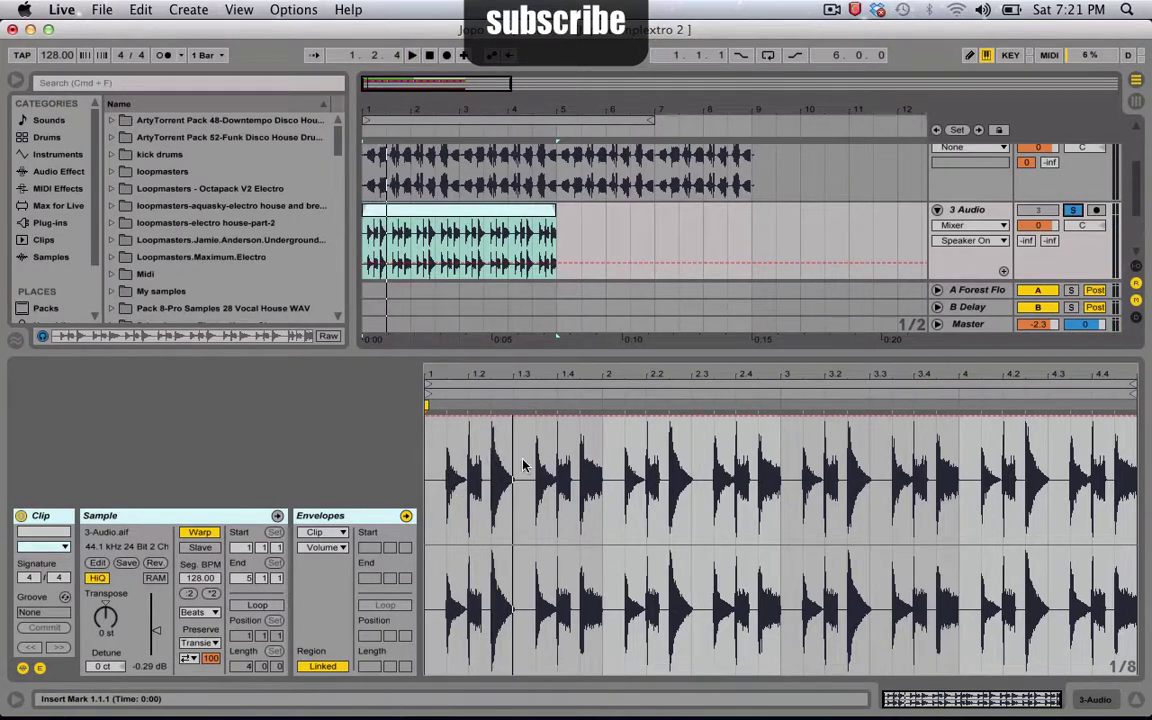
pyautogui.press('space')
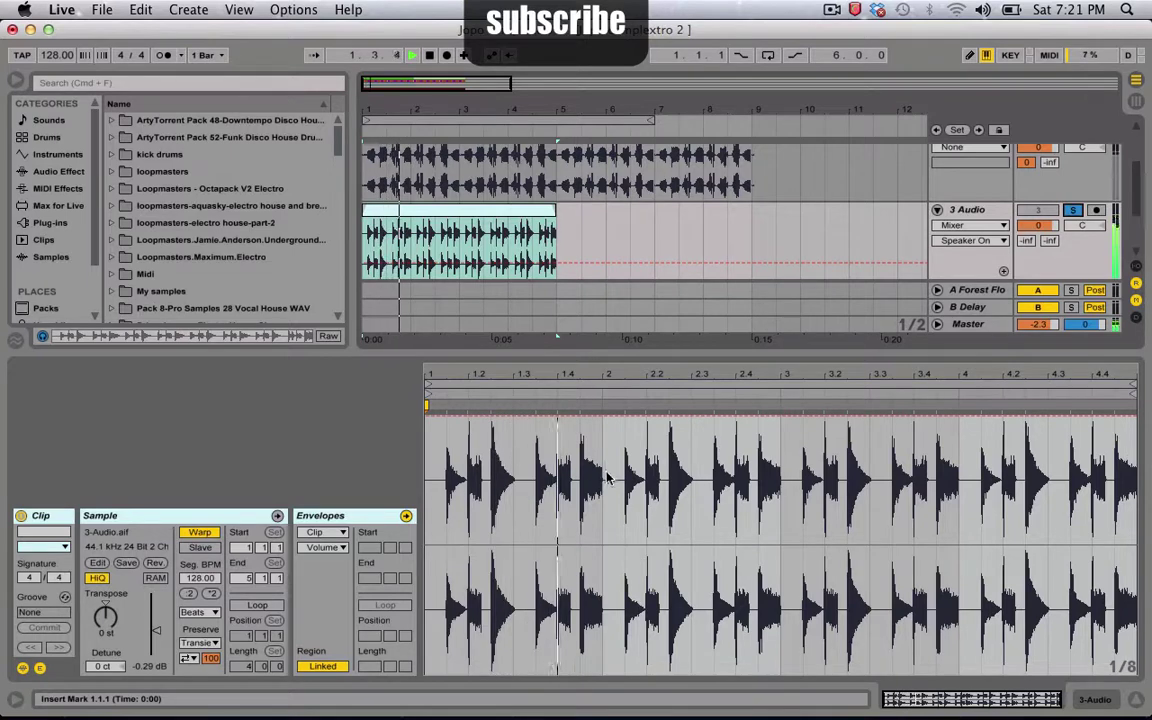
pyautogui.press('space')
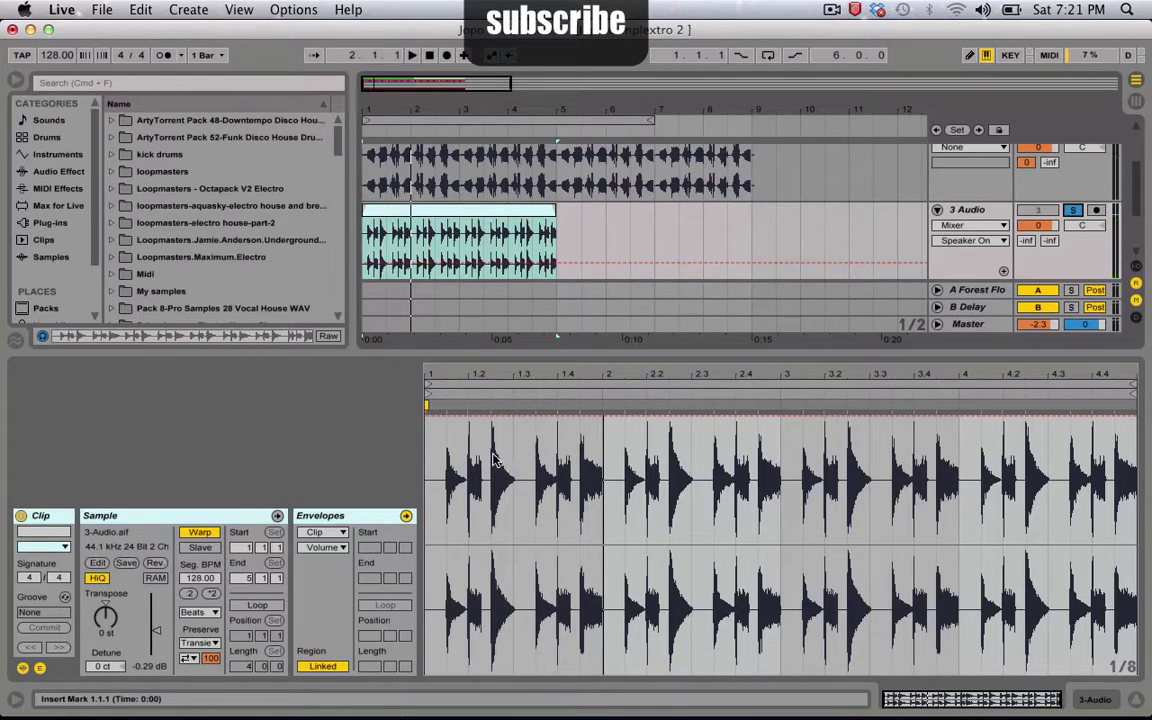
# Reopen the 3-Audio.aif clip in the clip editor, spanning bars 1.1.1 to 5.1.1
pyautogui.click(502, 268)
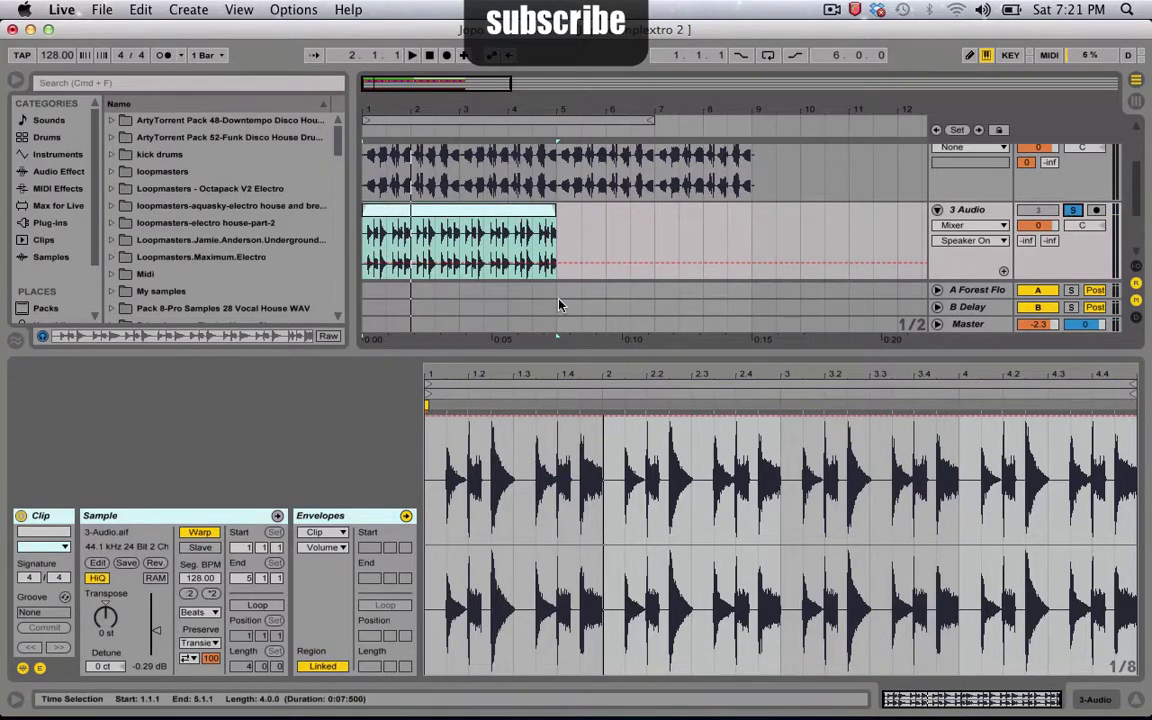
pyautogui.hotkey('shift', 'Tab')
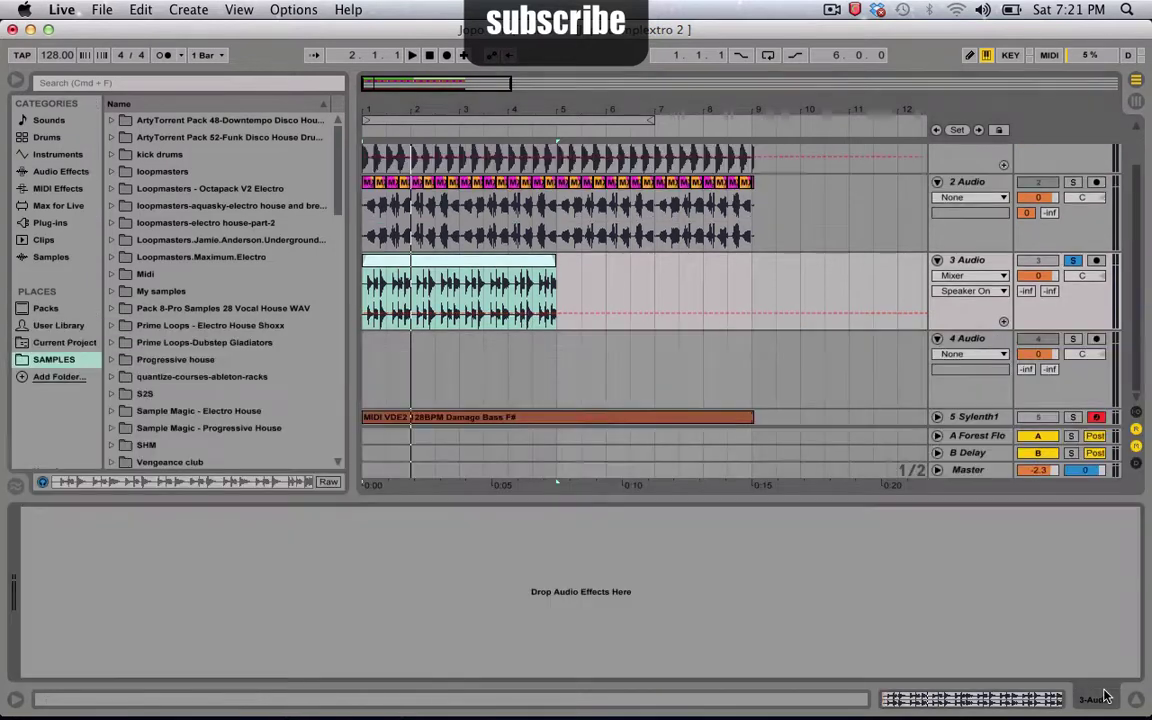
pyautogui.click(463, 263)
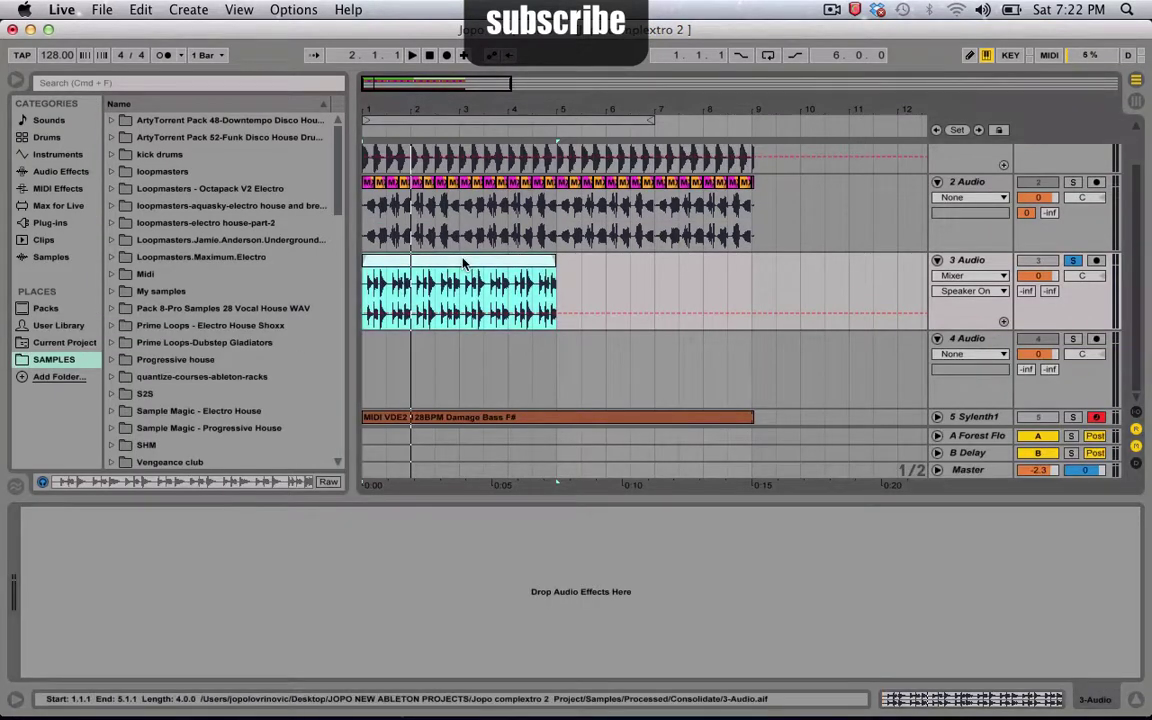
pyautogui.doubleClick(463, 268)
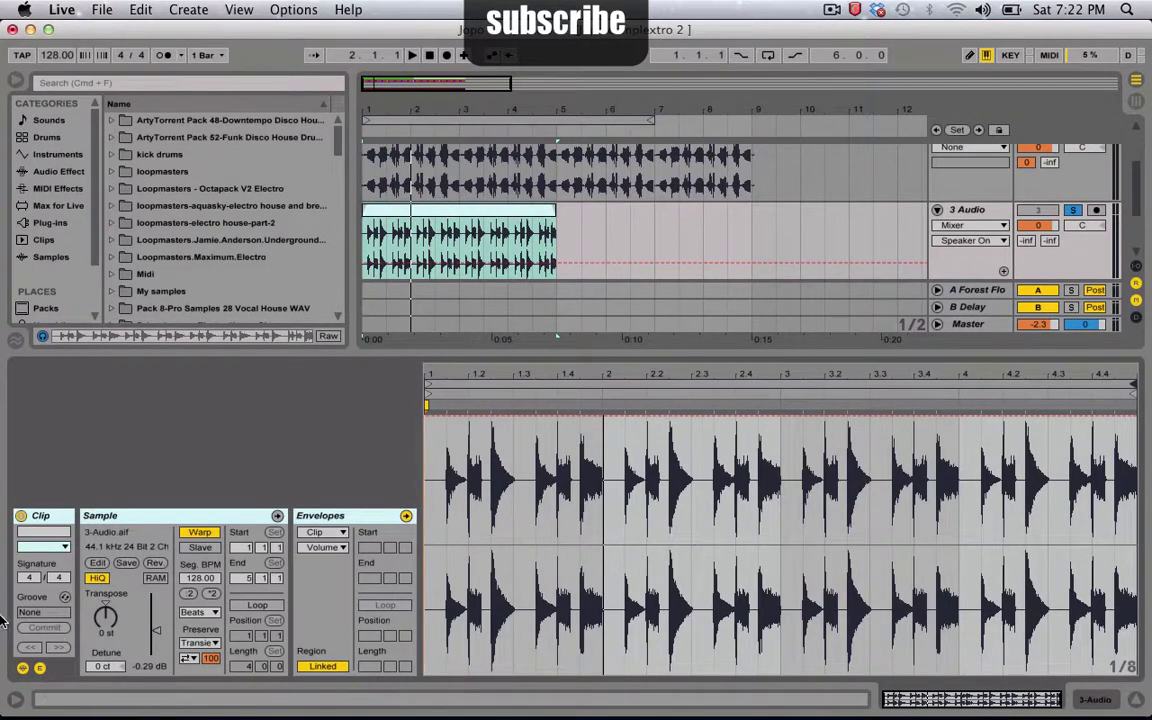
# Show the Clip Volume envelope over the 3-Audio.aif waveform in the Envelopes box
pyautogui.click(40, 668)
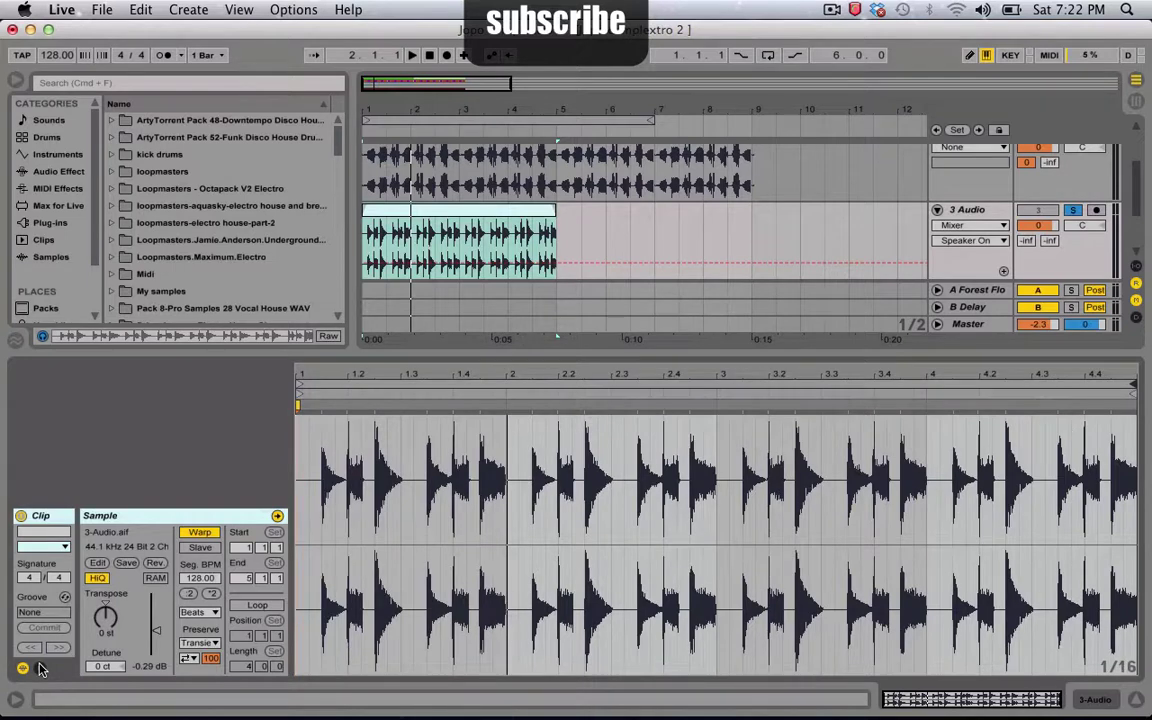
pyautogui.click(40, 668)
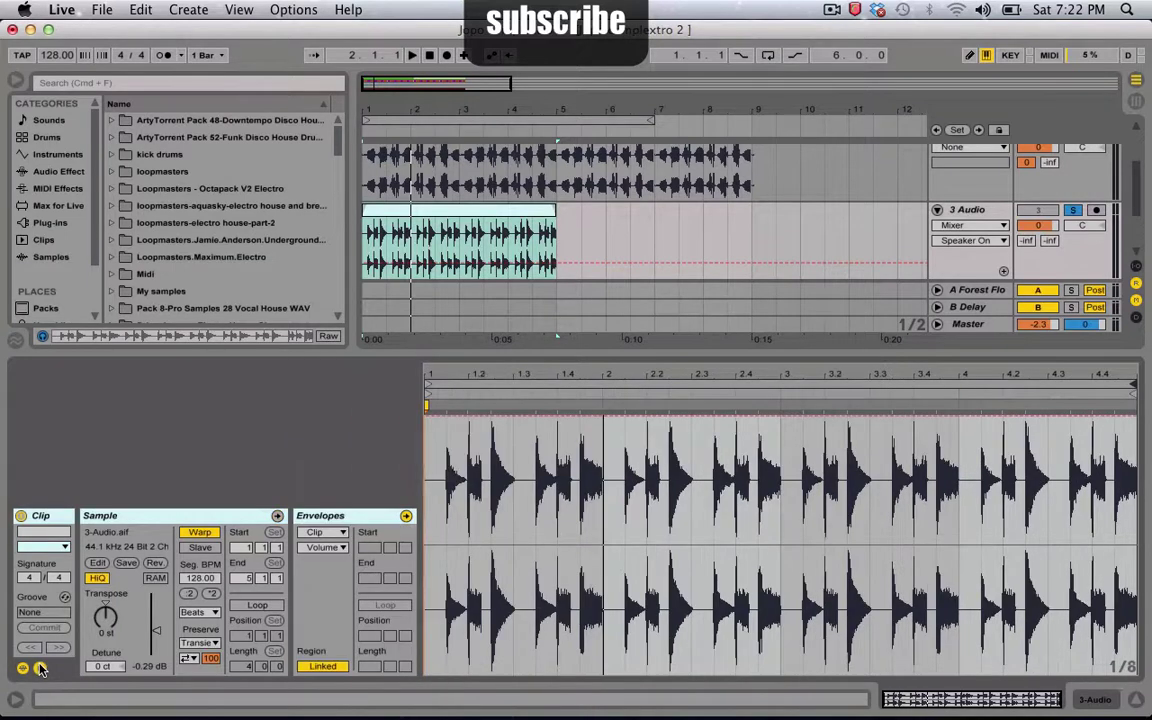
pyautogui.click(328, 547)
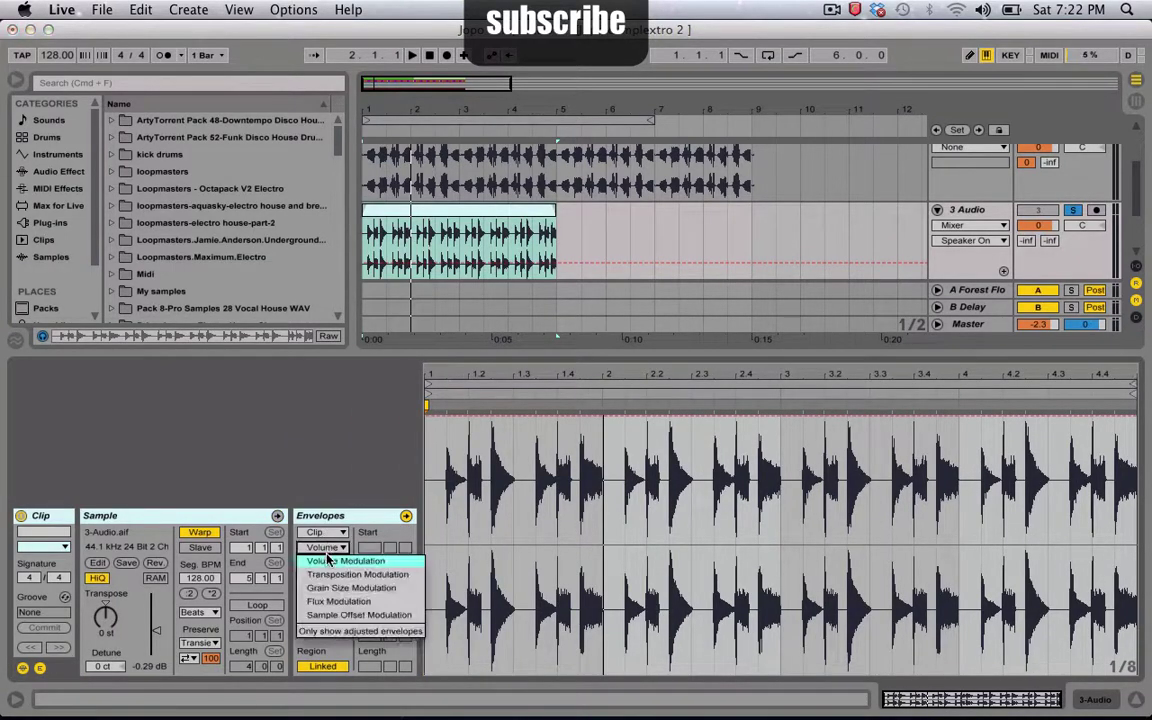
pyautogui.click(330, 562)
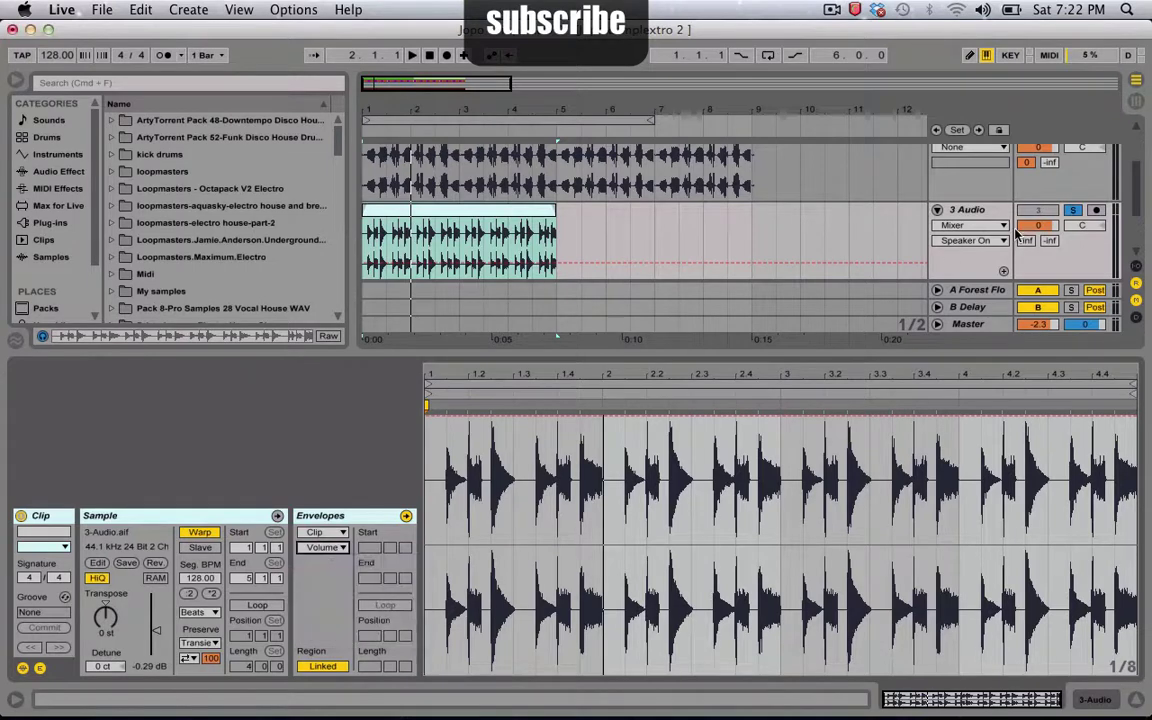
pyautogui.click(489, 424)
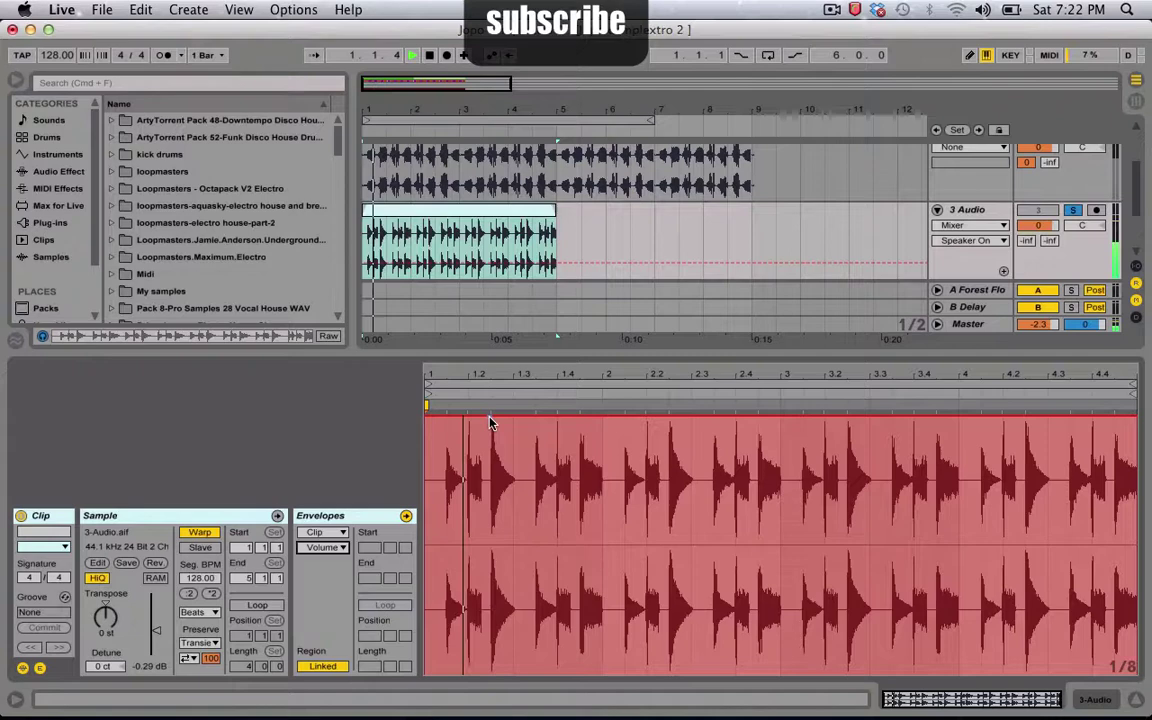
# Add volume envelope breakpoints around the first tom hit and audition the clip
pyautogui.press('space')
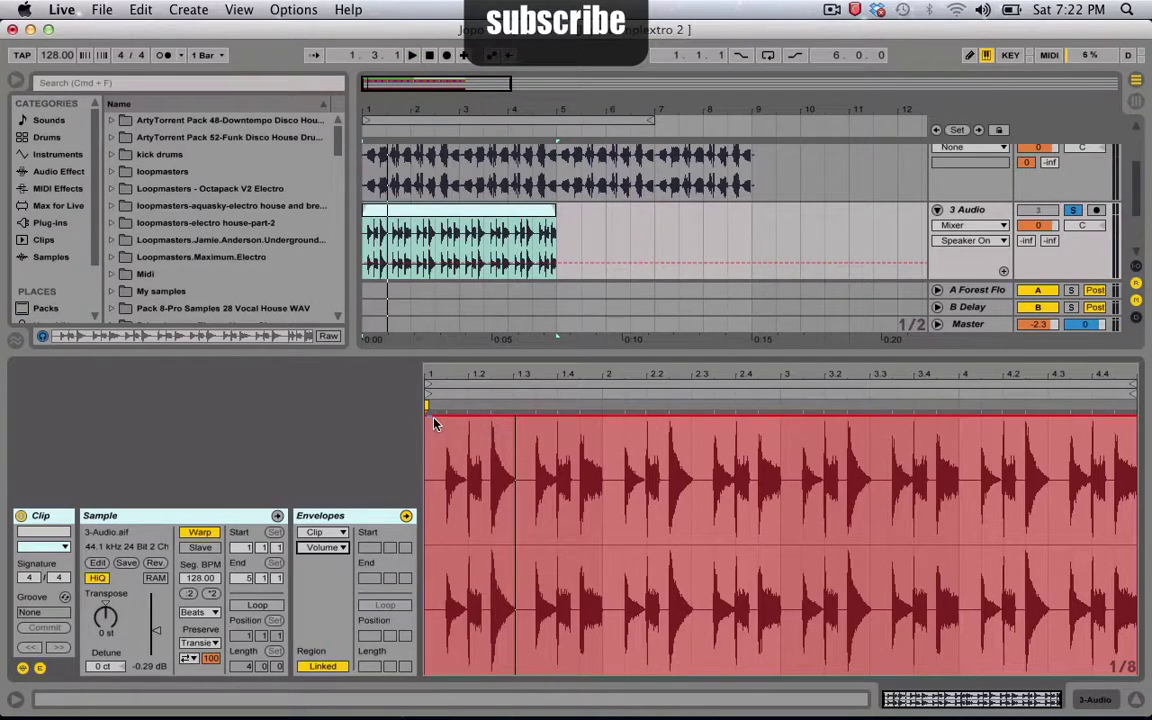
pyautogui.click(434, 424)
pyautogui.click(440, 375)
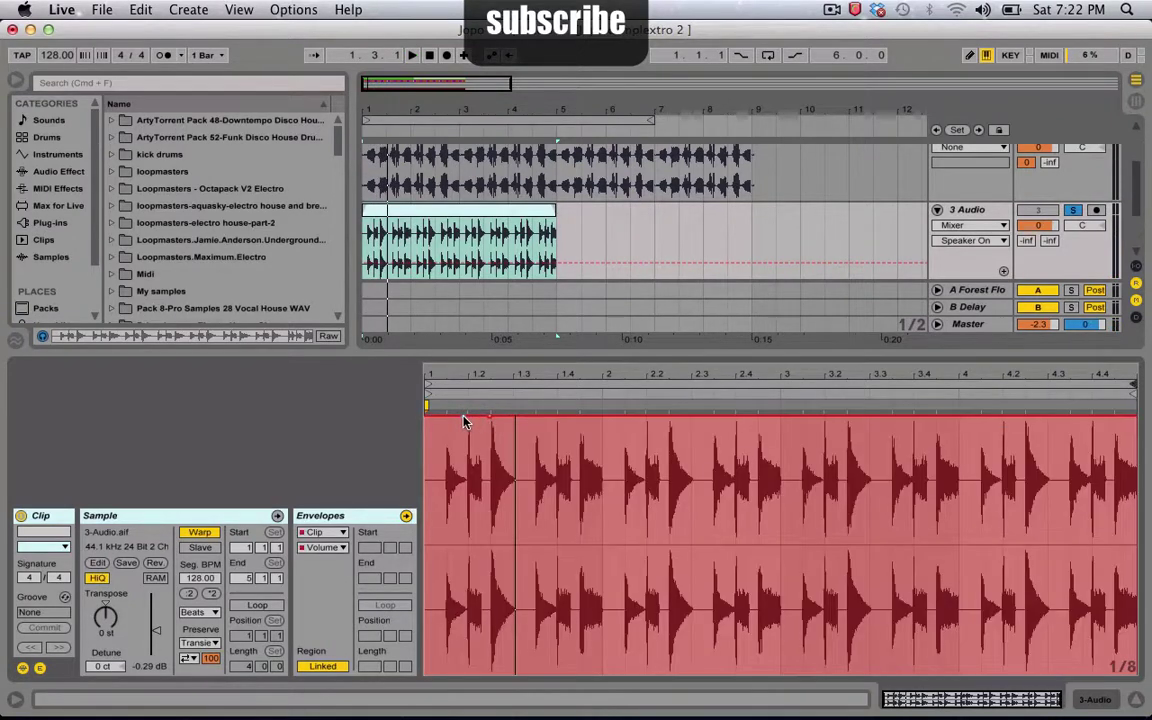
pyautogui.moveTo(463, 421); pyautogui.dragTo(489, 421)
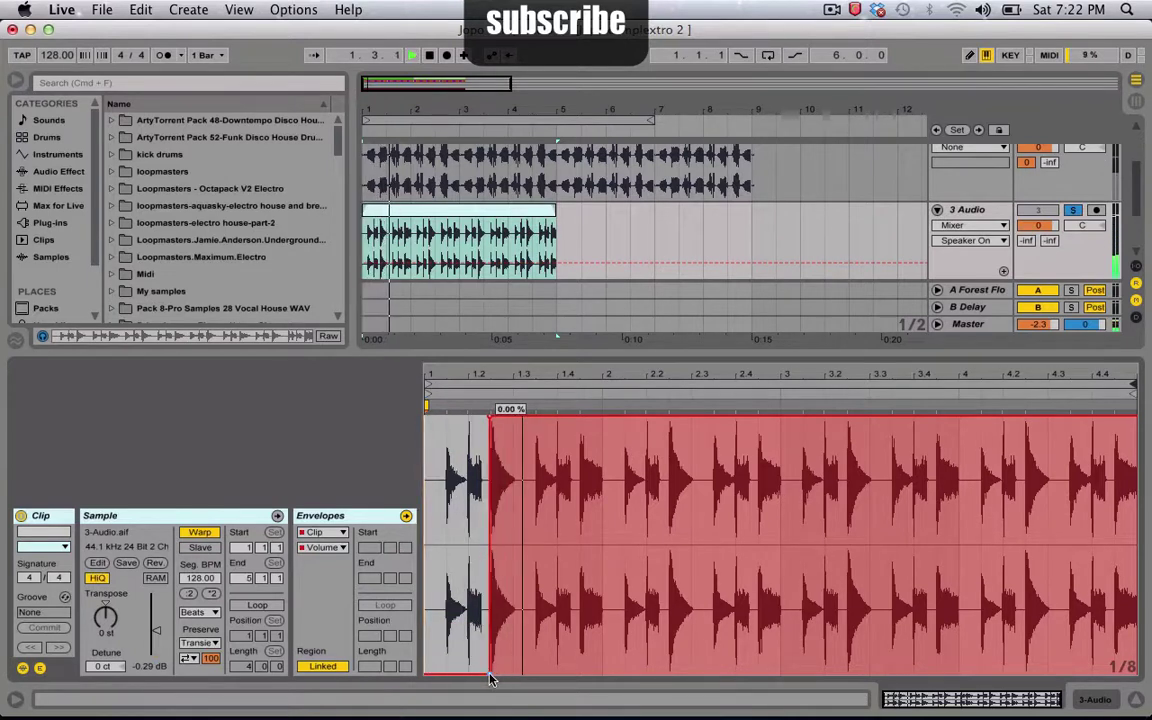
pyautogui.press('space')
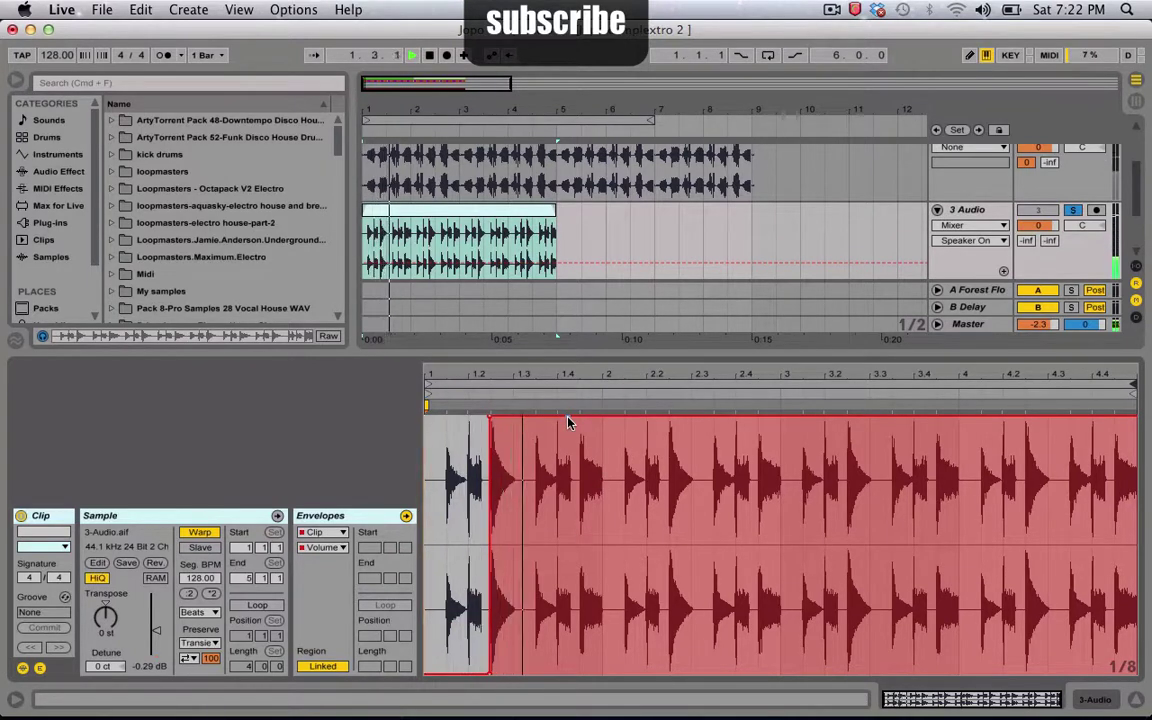
pyautogui.press('space')
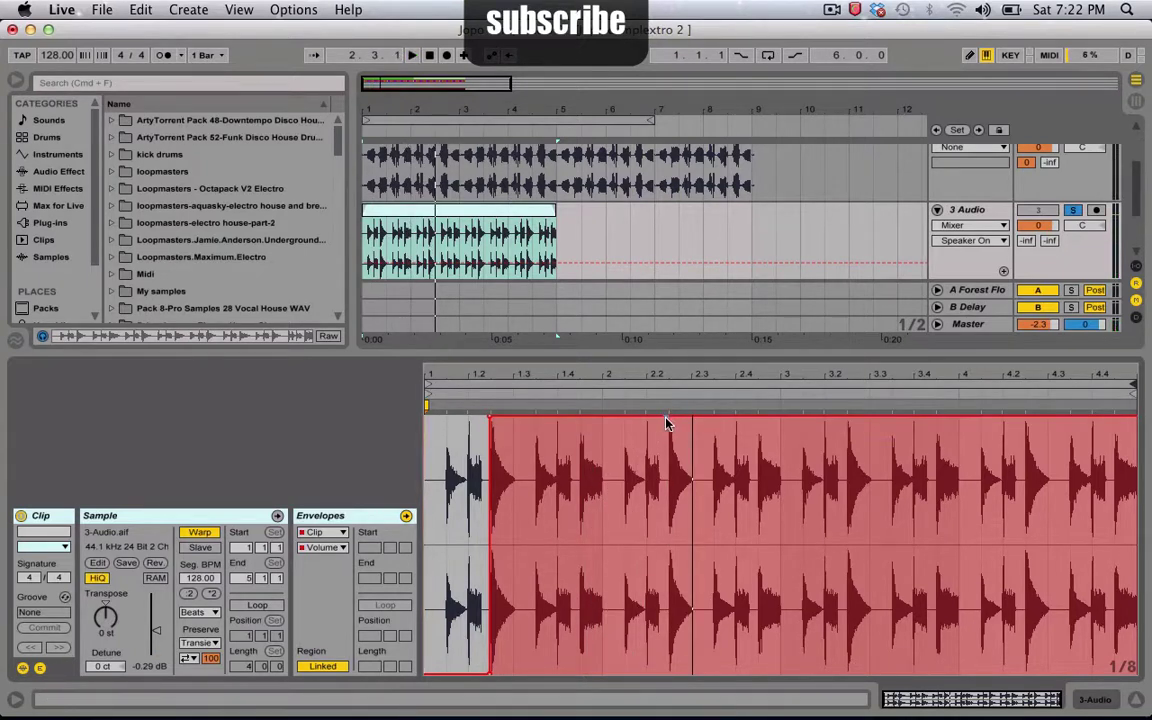
# Pull the volume to 0% after the first tom hit, steepening and rounding the fade
pyautogui.moveTo(636, 423); pyautogui.dragTo(665, 670)
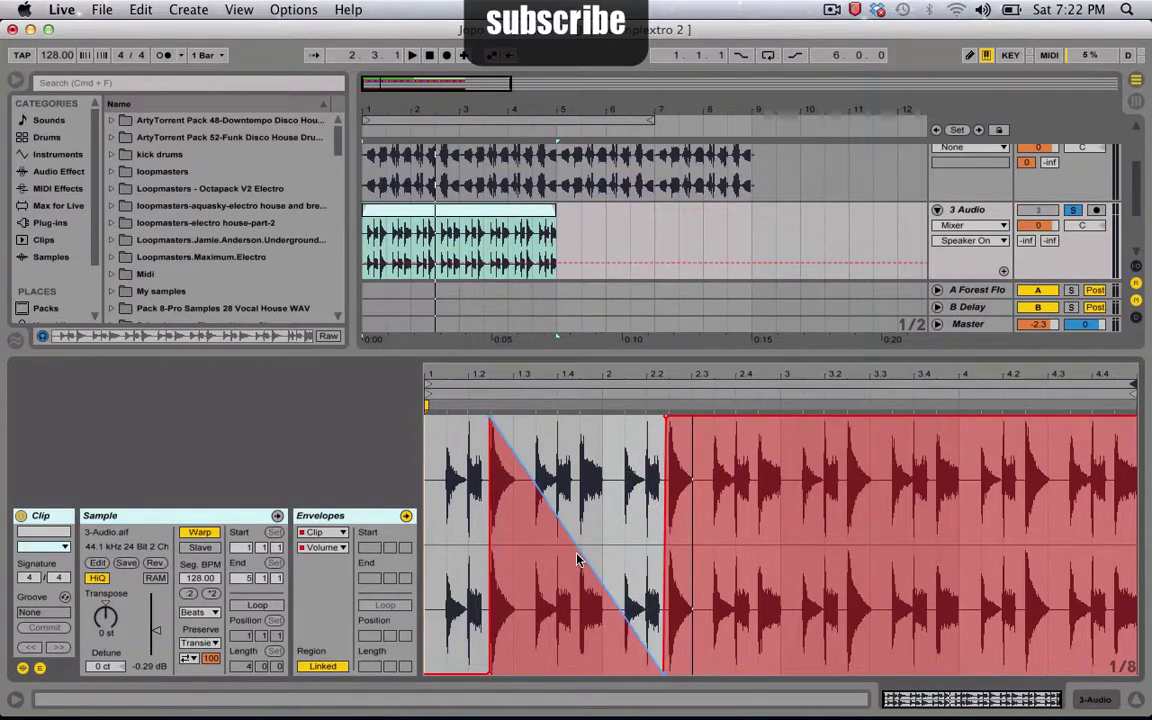
pyautogui.moveTo(577, 545); pyautogui.dragTo(537, 671)
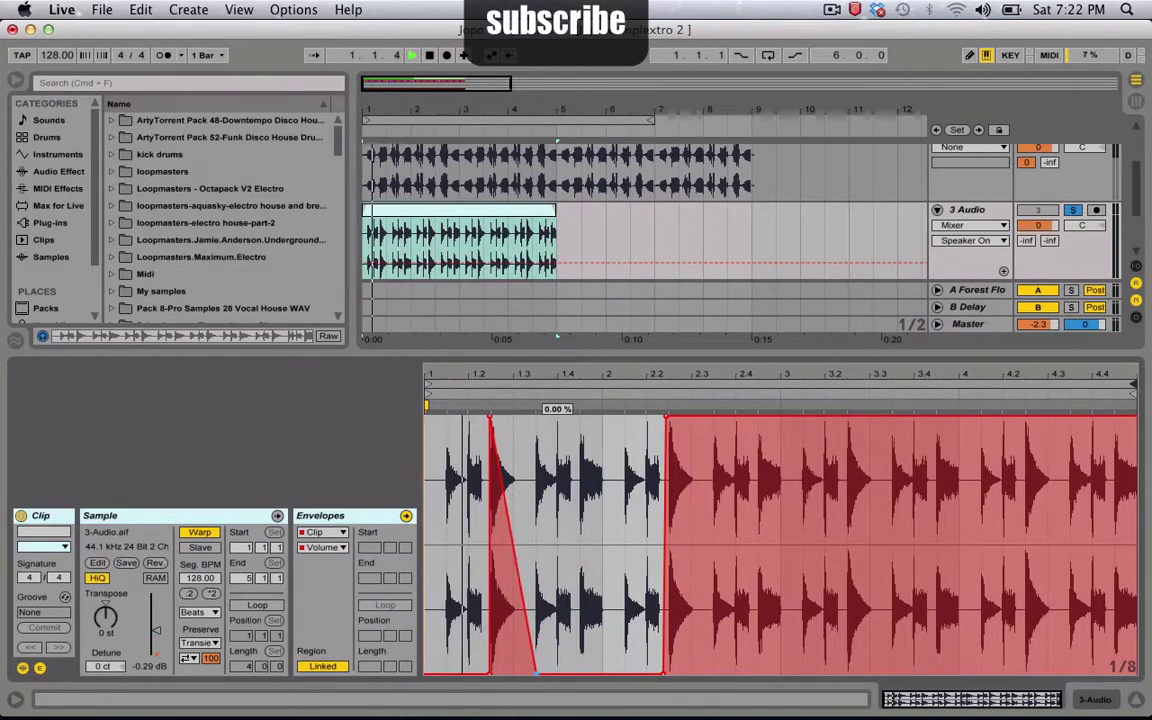
pyautogui.moveTo(511, 479); pyautogui.dragTo(512, 444)
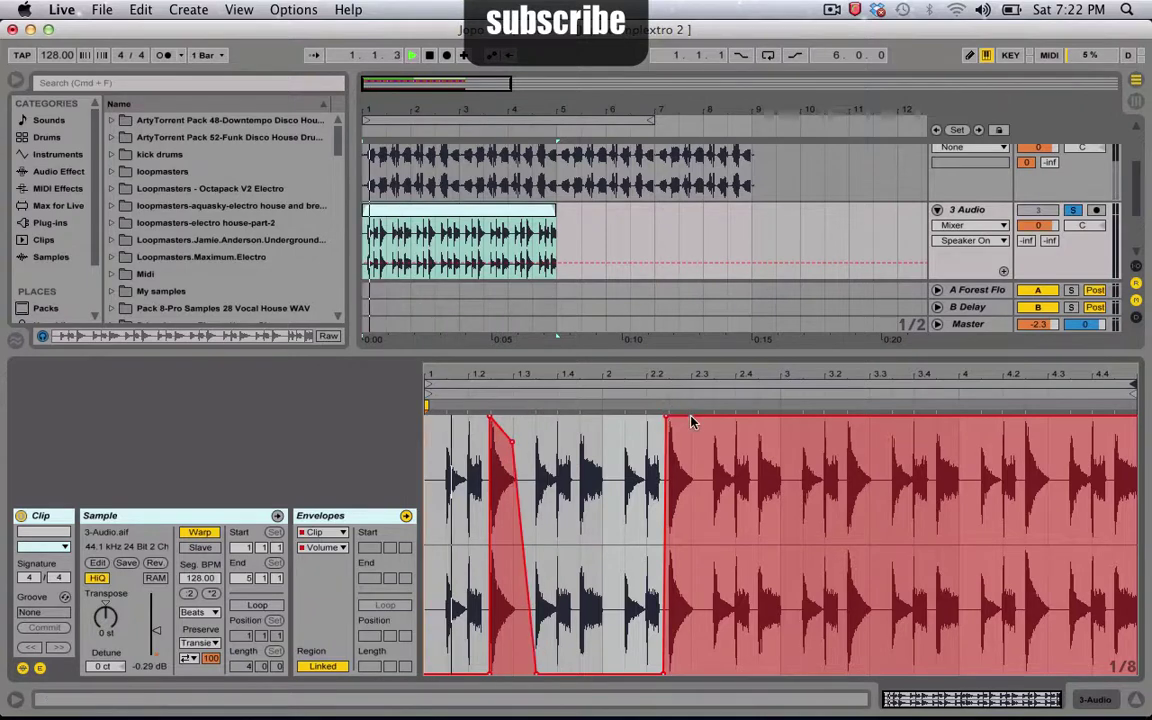
pyautogui.press('space')
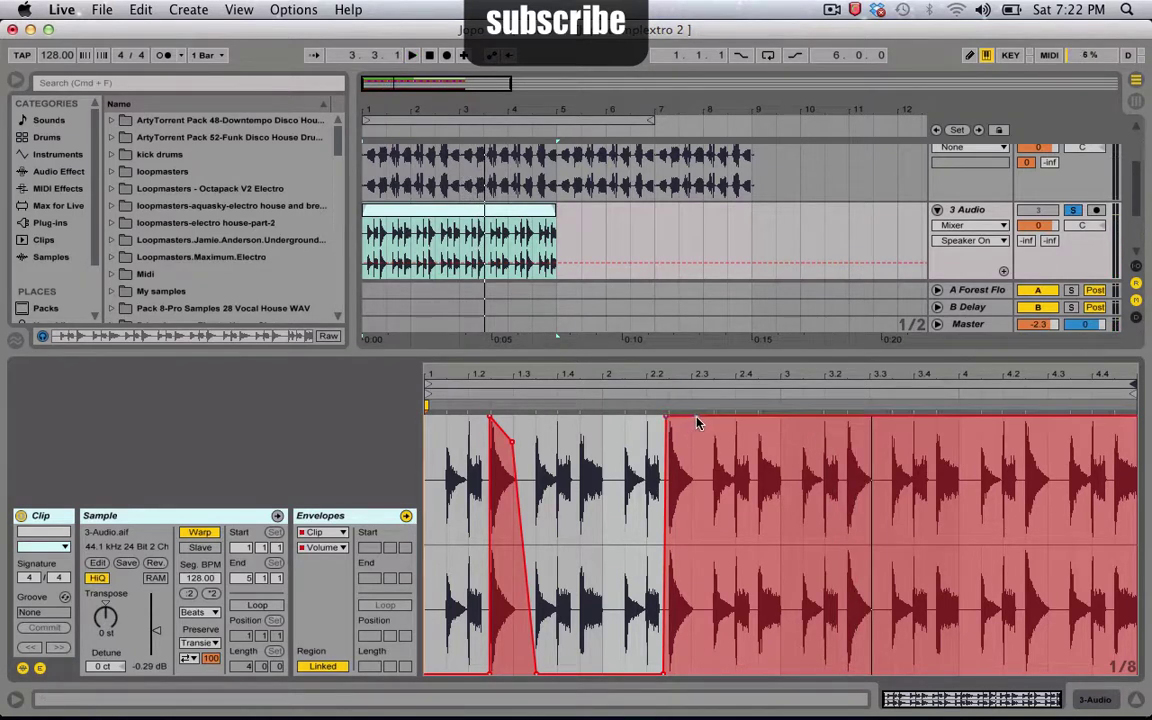
# Silence the volume after the second tom hit until just before the third, then audition
pyautogui.moveTo(698, 422); pyautogui.dragTo(718, 672)
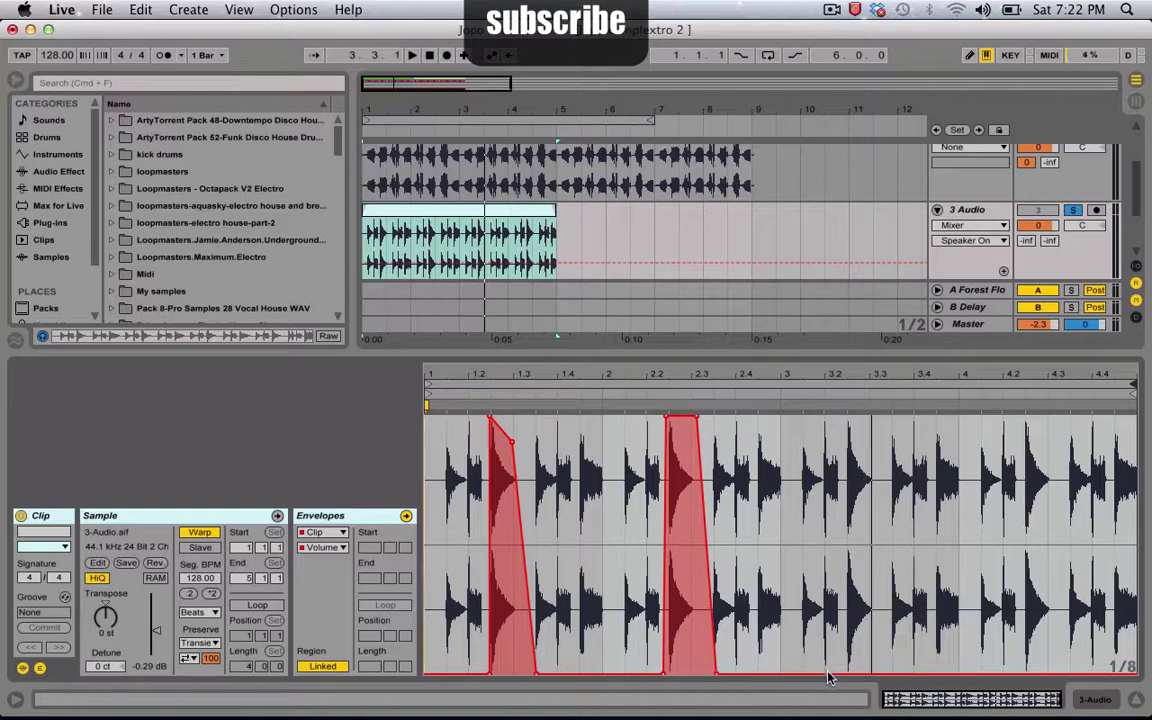
pyautogui.moveTo(850, 672); pyautogui.dragTo(845, 417)
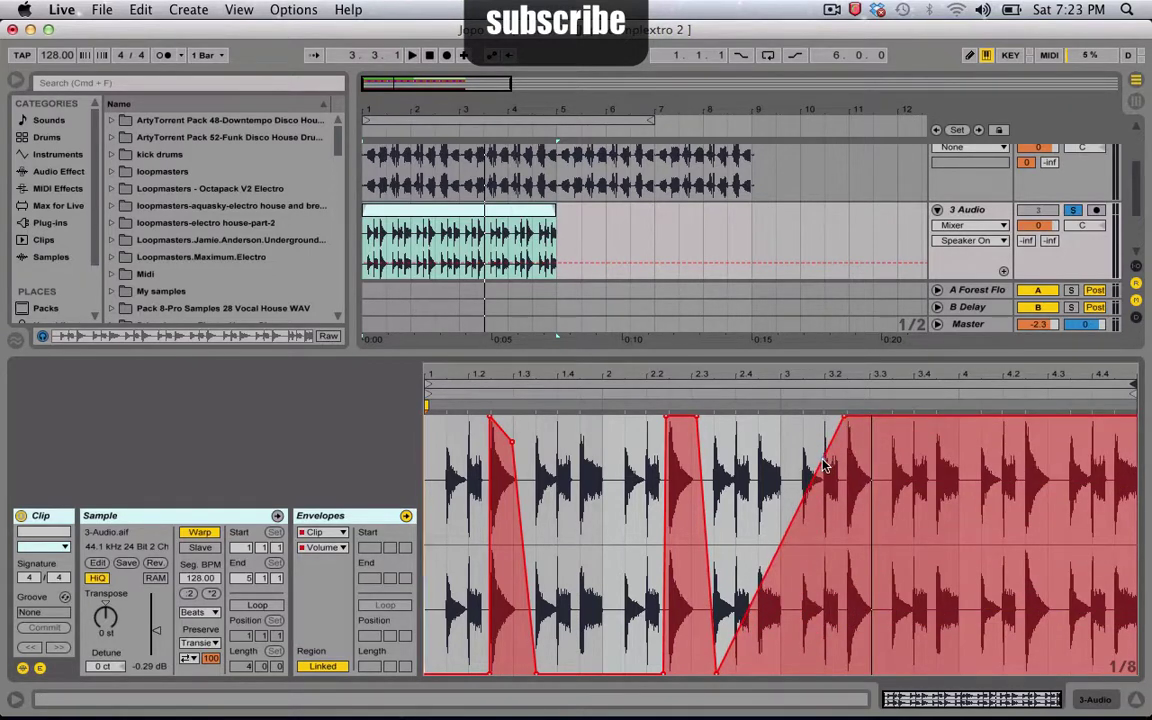
pyautogui.moveTo(823, 465); pyautogui.dragTo(845, 679)
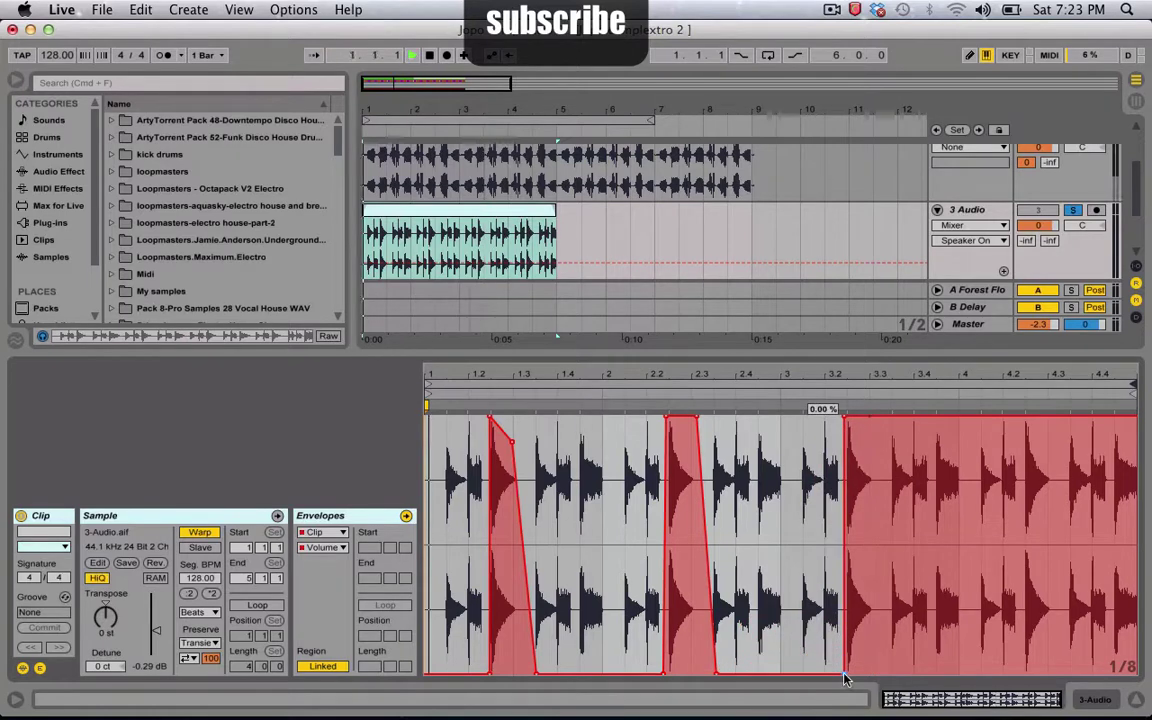
pyautogui.press('space')
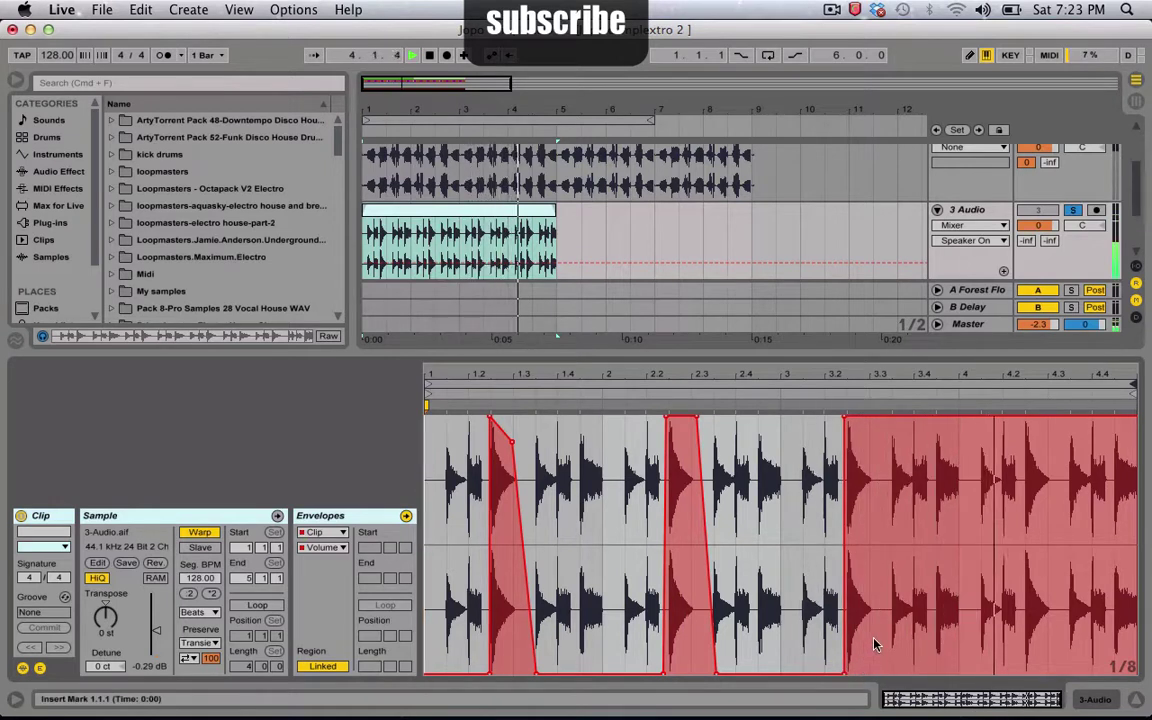
pyautogui.press('space')
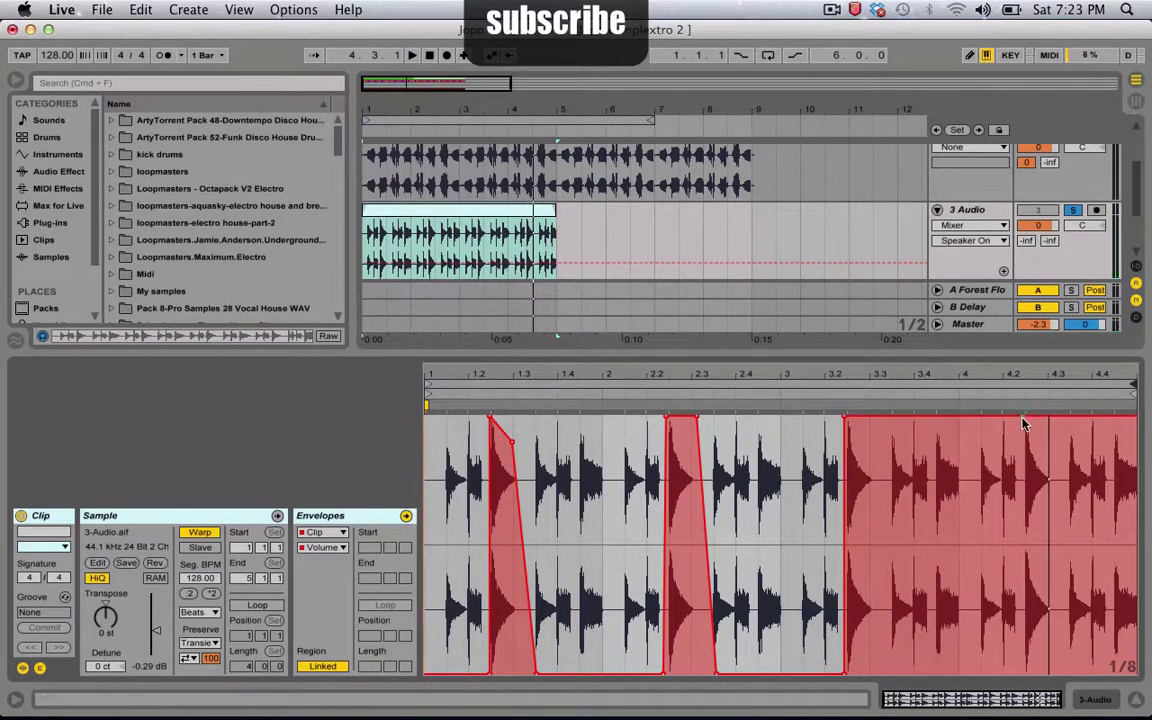
# Shape silence around the third and fourth tom hits and raise the first hit to 100%
pyautogui.moveTo(915, 419); pyautogui.dragTo(880, 668)
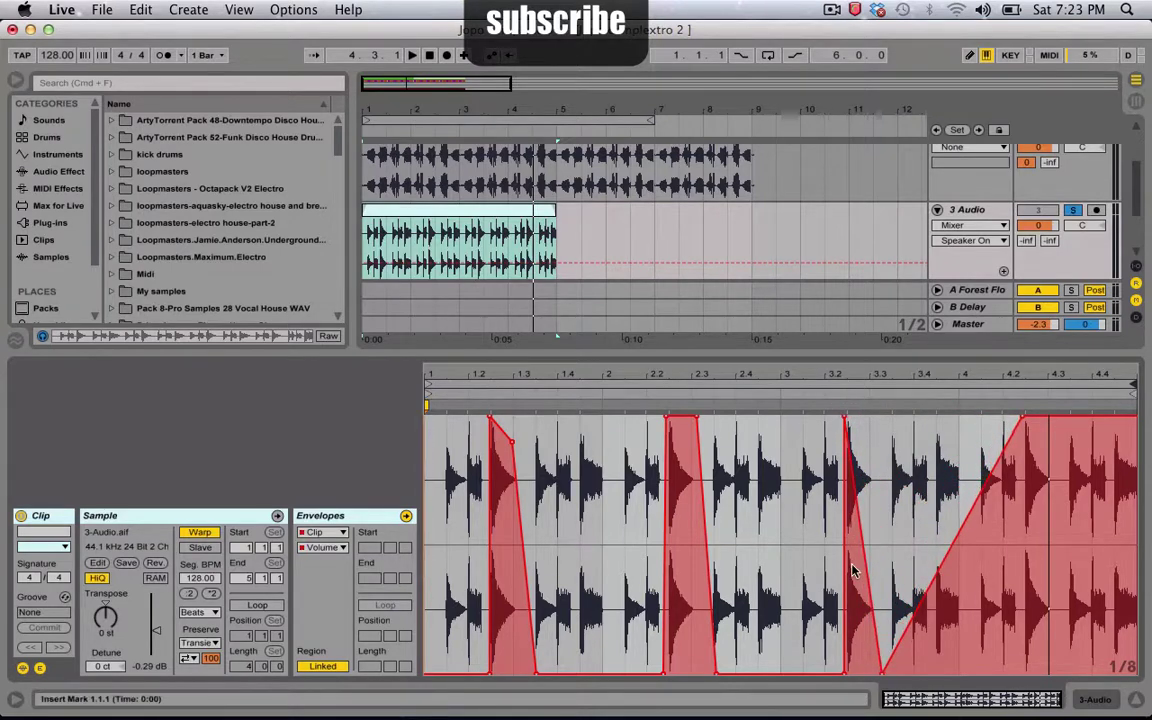
pyautogui.moveTo(860, 535); pyautogui.dragTo(868, 418)
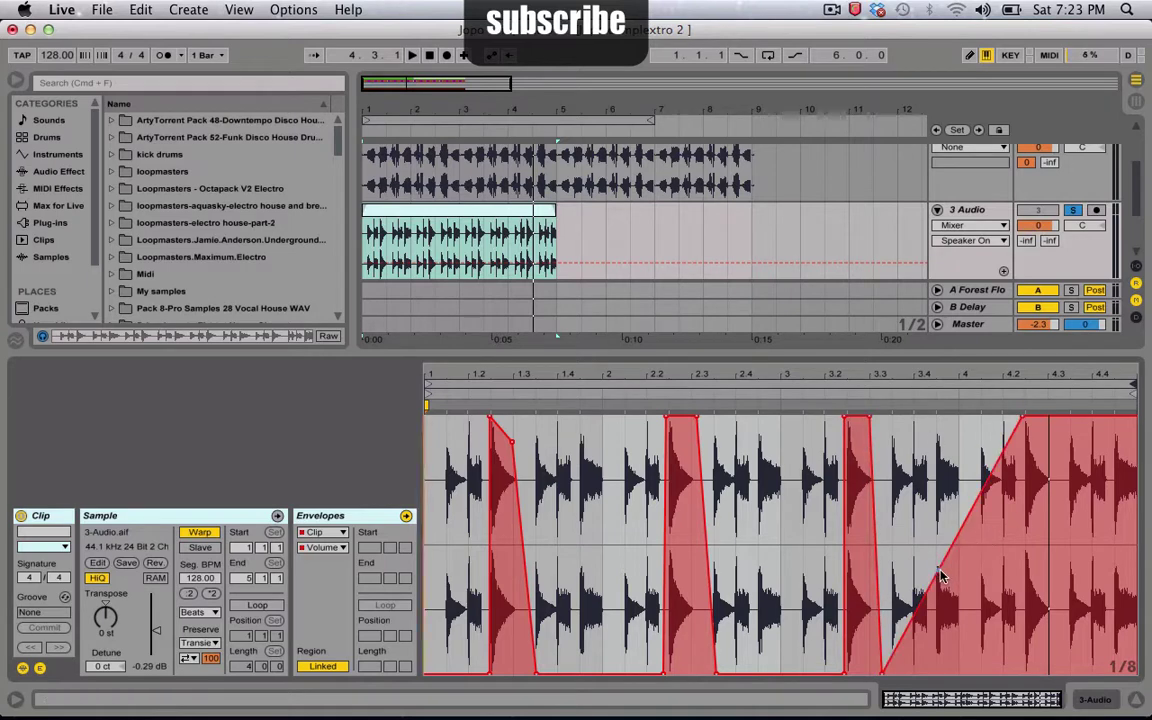
pyautogui.moveTo(938, 580); pyautogui.dragTo(1020, 668)
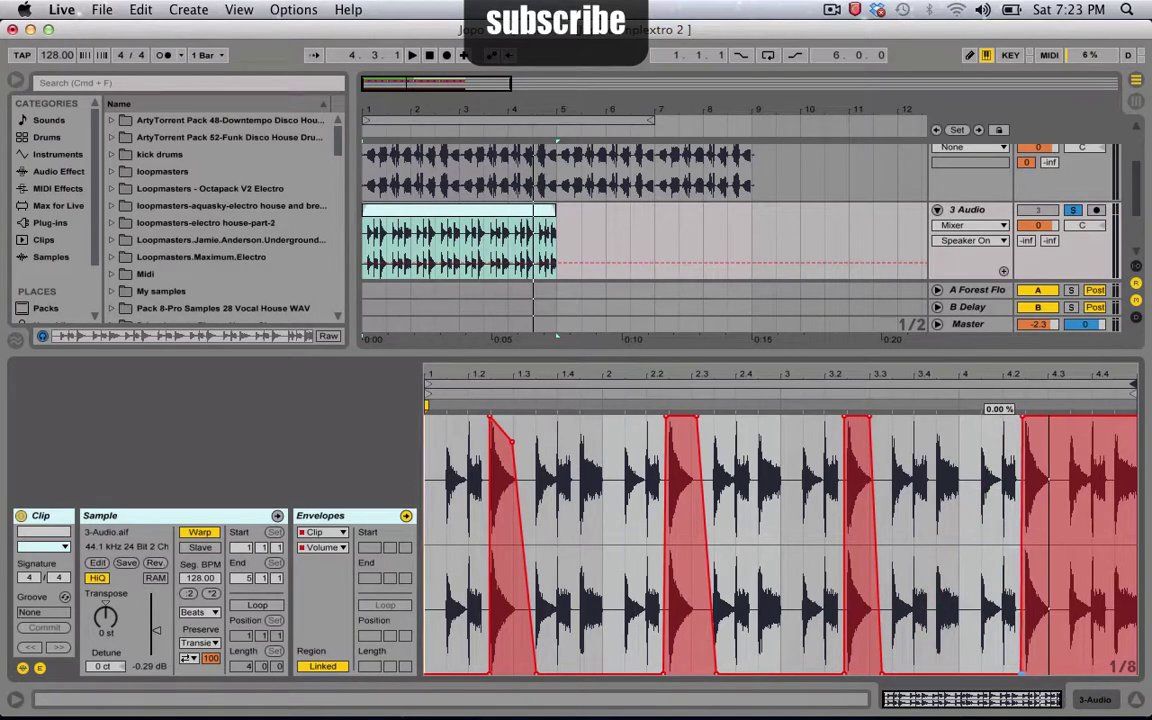
pyautogui.moveTo(512, 447)
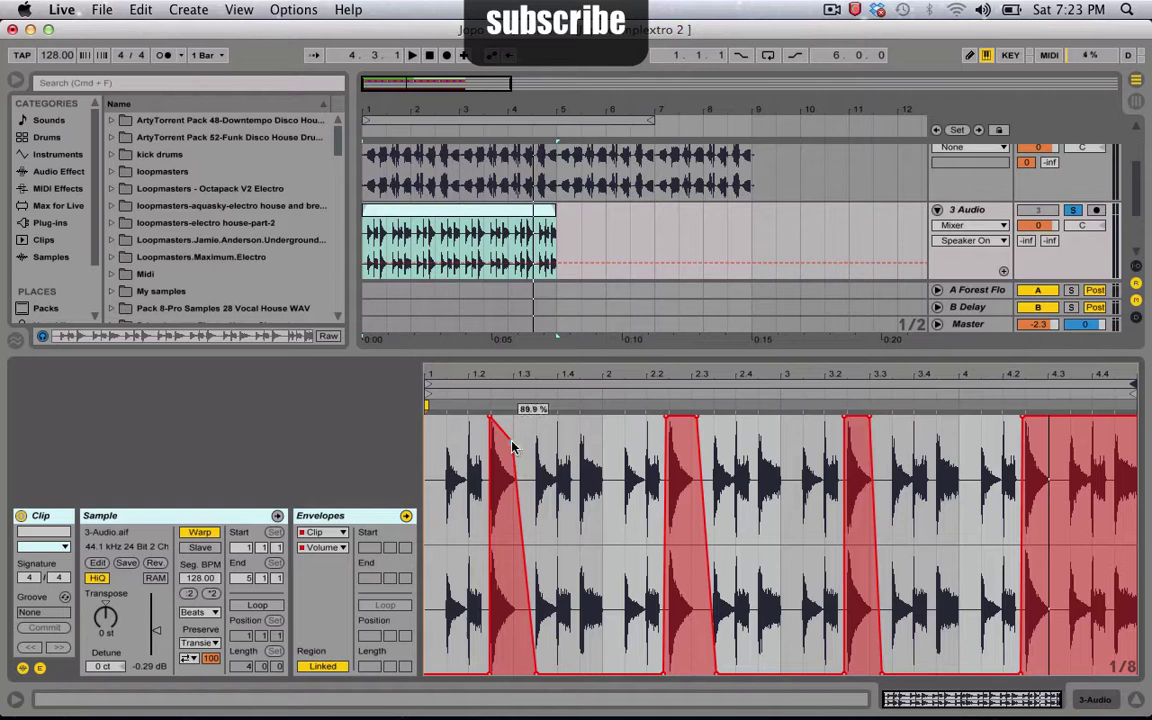
pyautogui.moveTo(512, 436); pyautogui.dragTo(515, 418)
pyautogui.press('space')
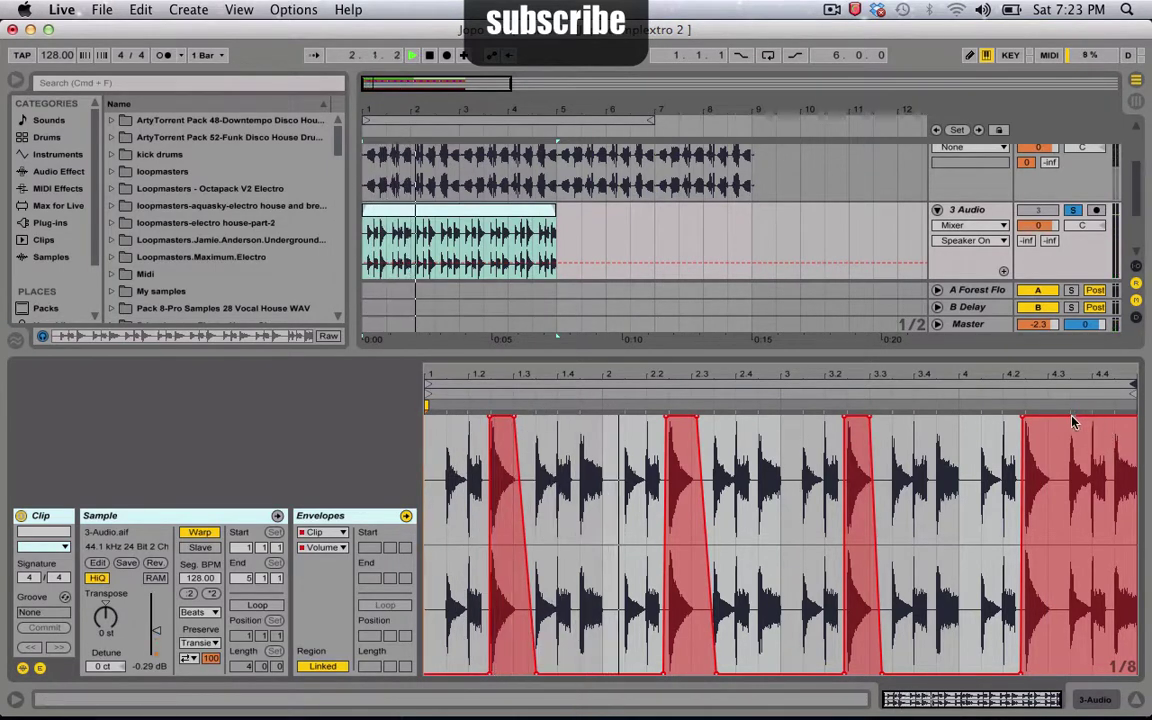
pyautogui.moveTo(1067, 423); pyautogui.dragTo(1068, 670)
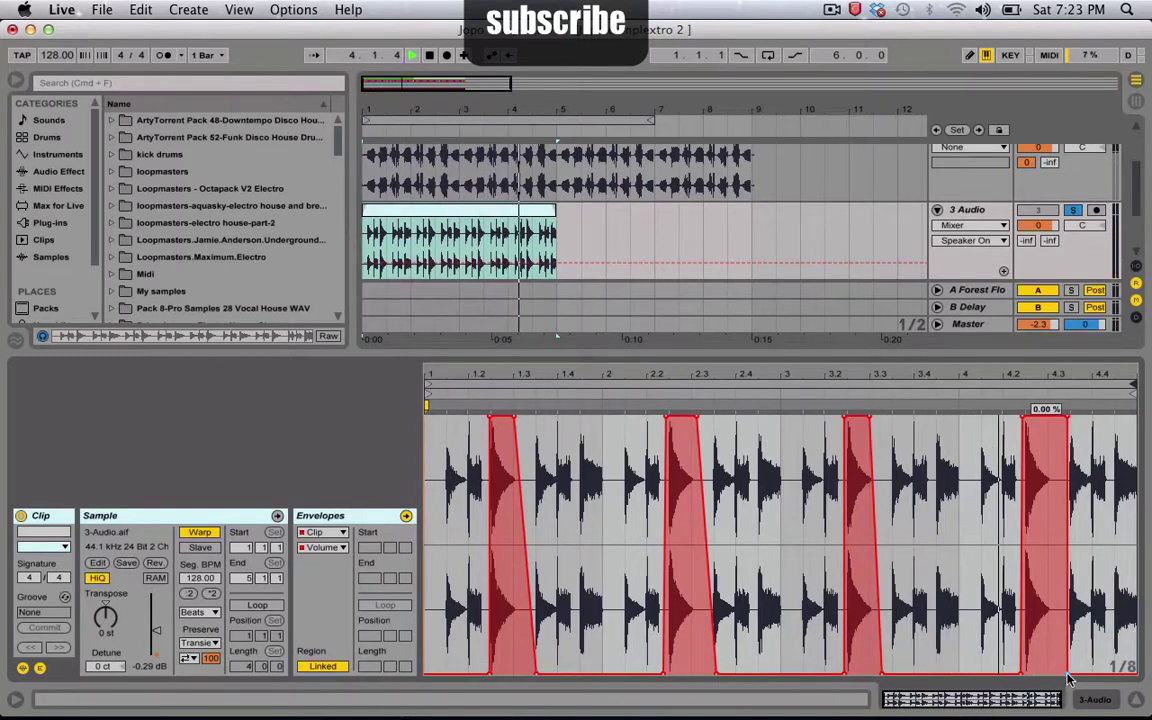
# Duplicate the drum clip with Cmd+D so a copy fills bars 5–9, then play it back
pyautogui.click(405, 232)
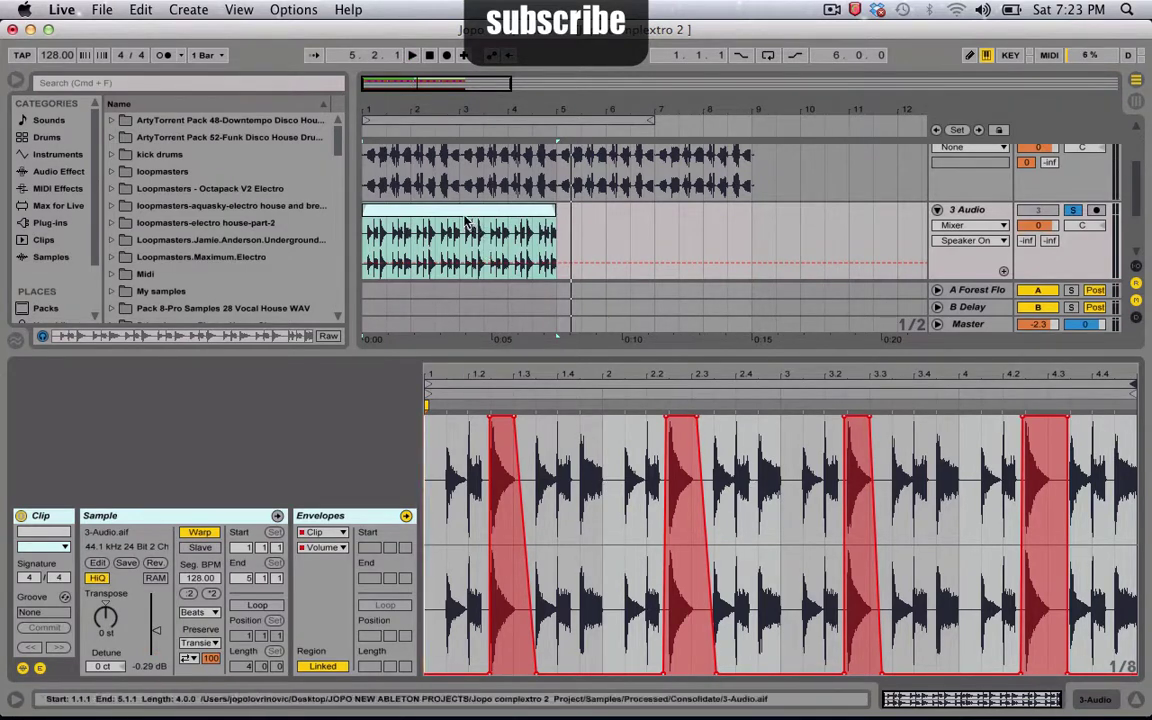
pyautogui.click(408, 208)
pyautogui.press('super+d')
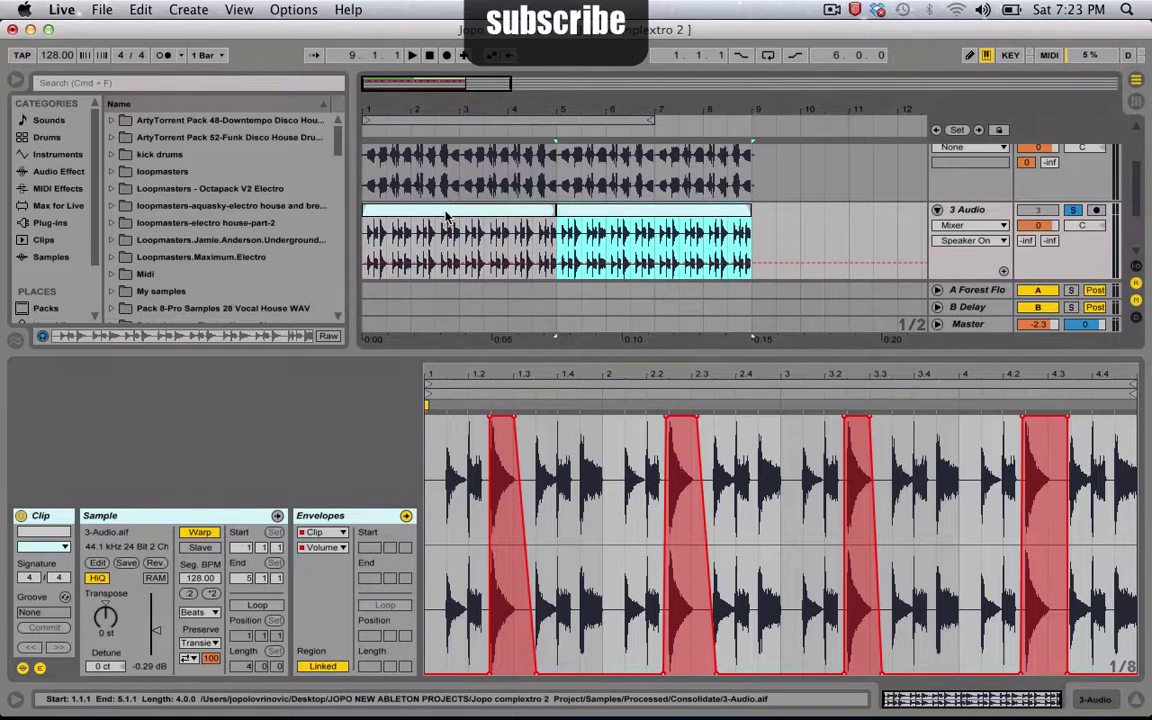
pyautogui.click(449, 216)
pyautogui.press('space')
pyautogui.click(577, 118)
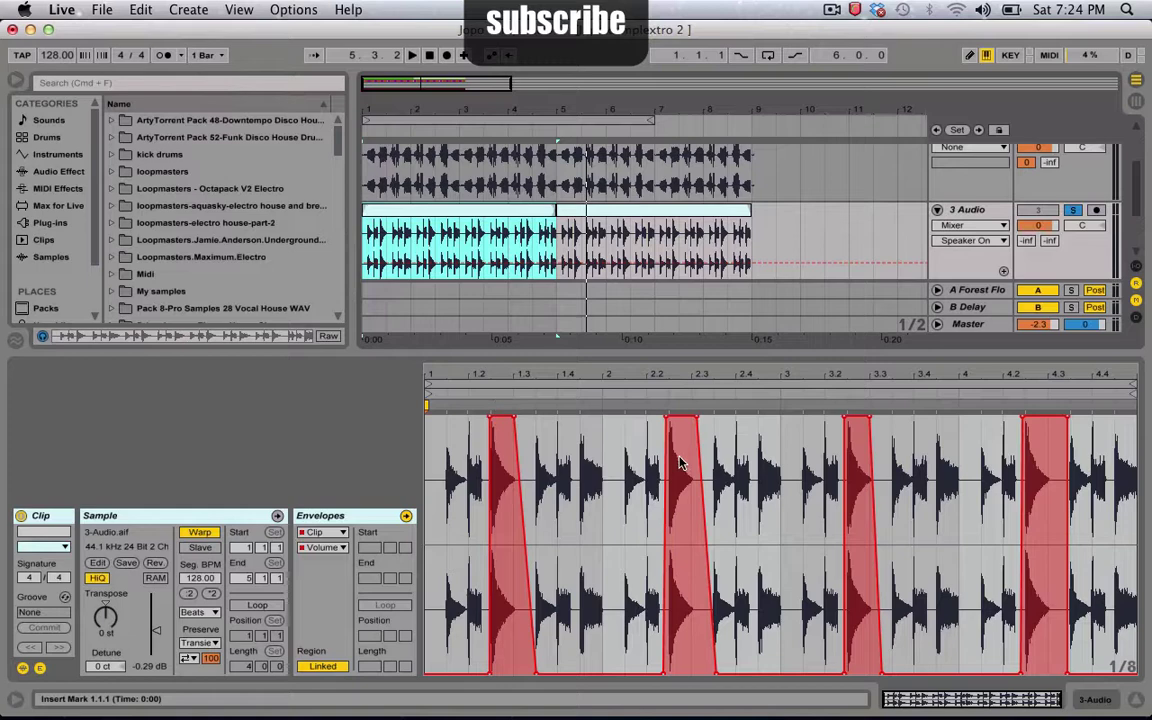
pyautogui.moveTo(490, 421)
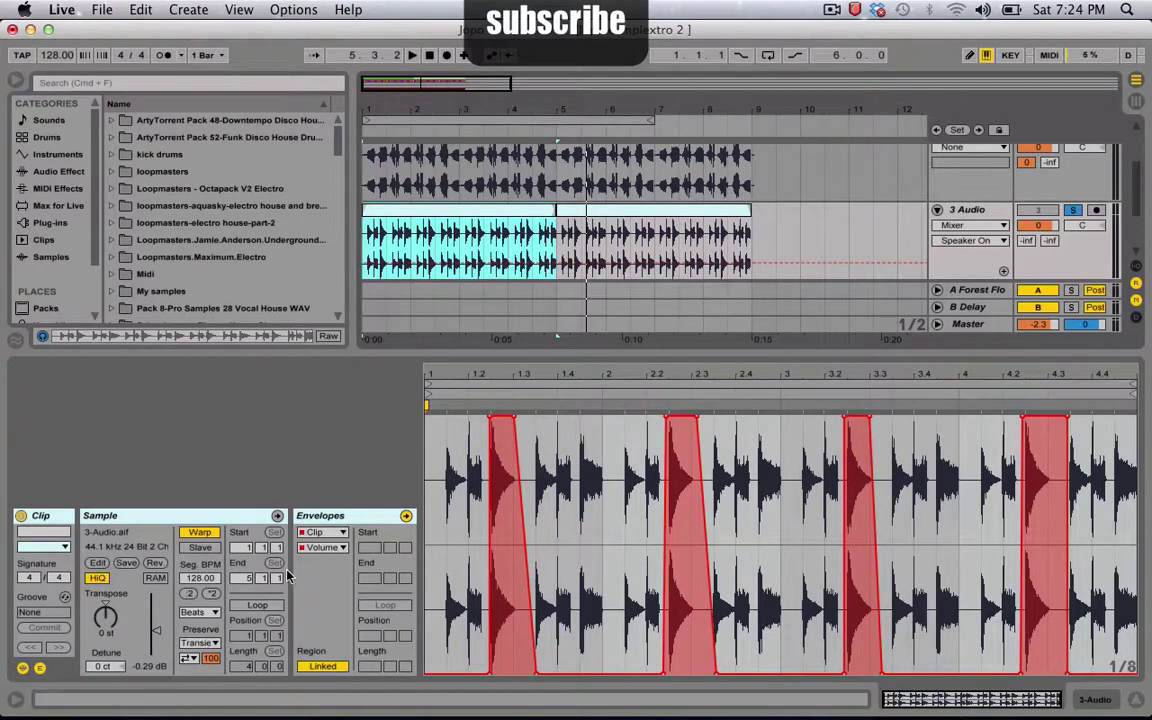
pyautogui.click(40, 668)
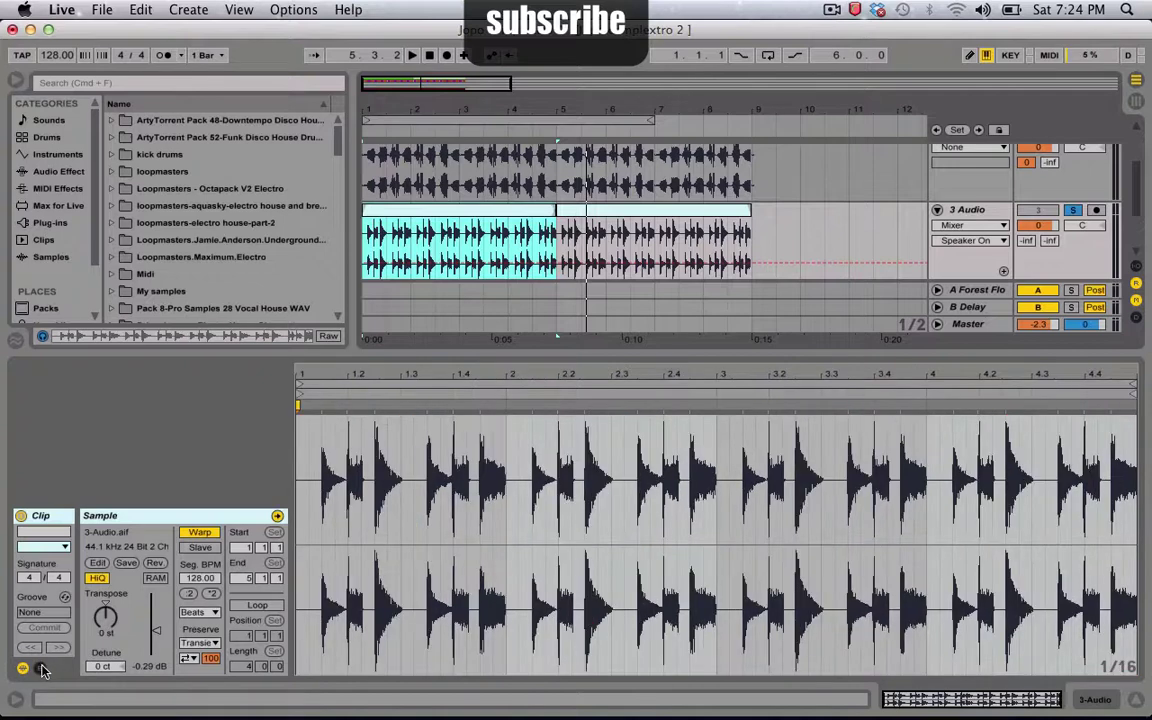
pyautogui.click(40, 668)
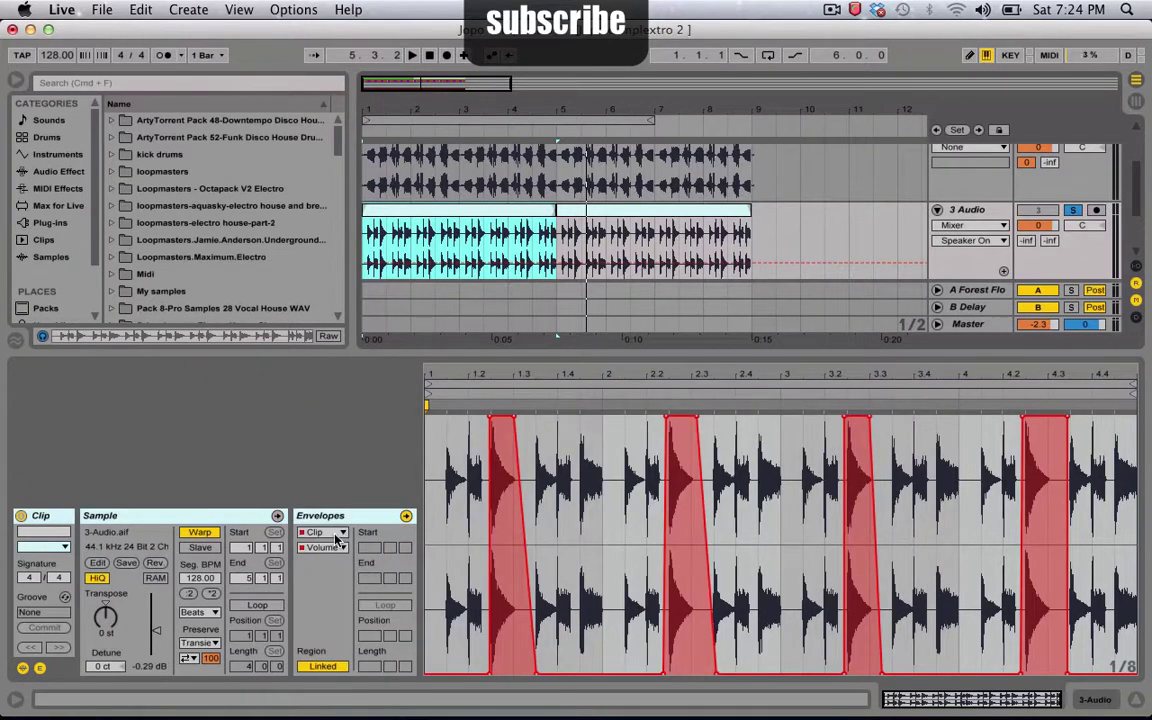